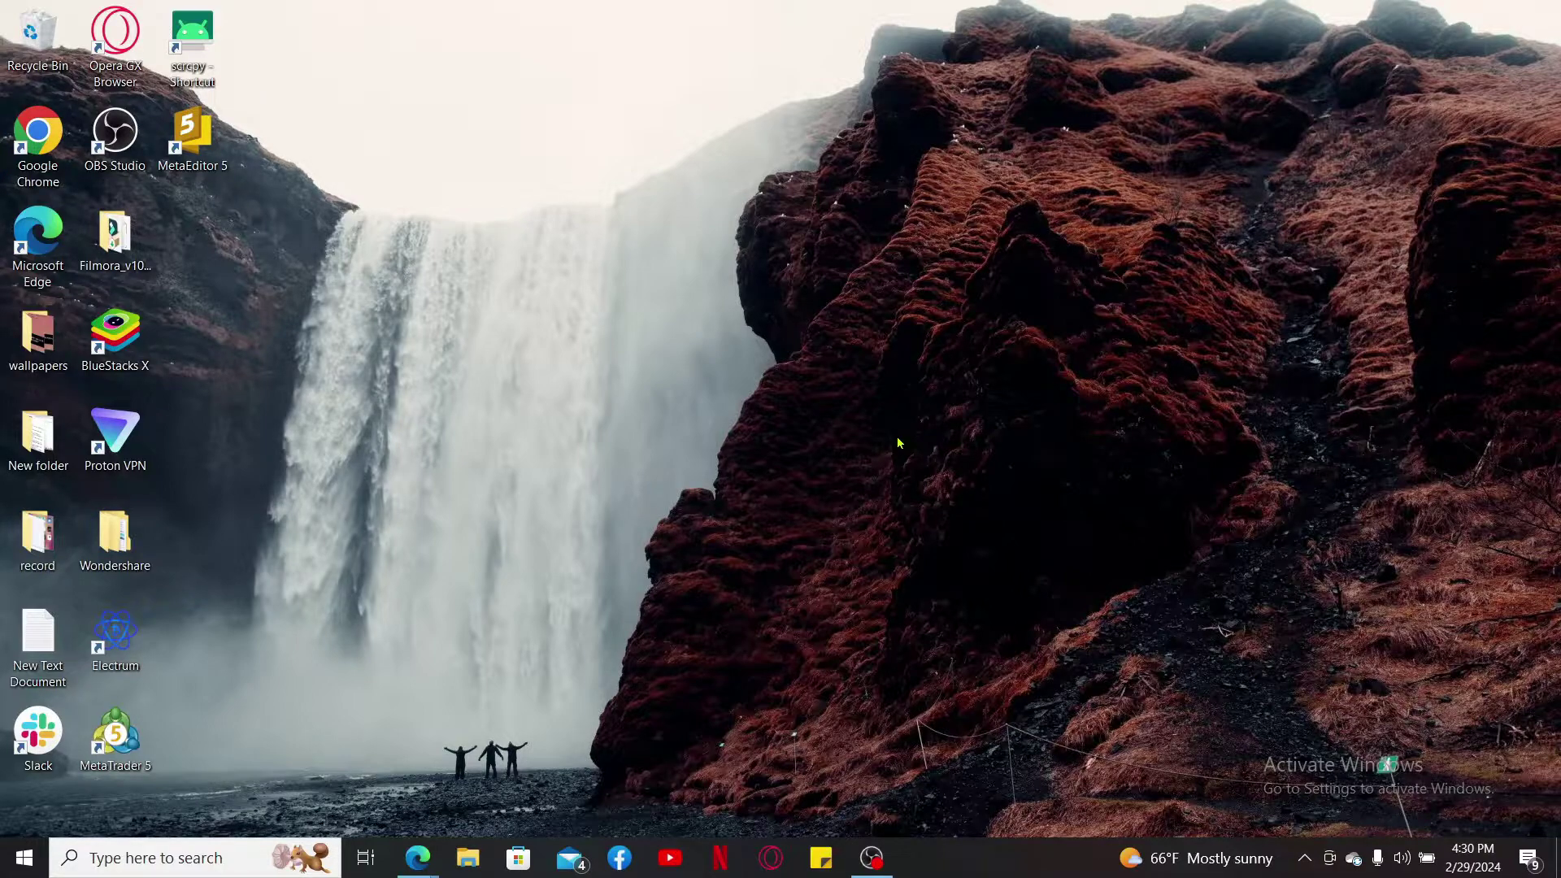
Open messenger.com from the 'messe' address-bar suggestion, then open a blank new tab
text(messe)
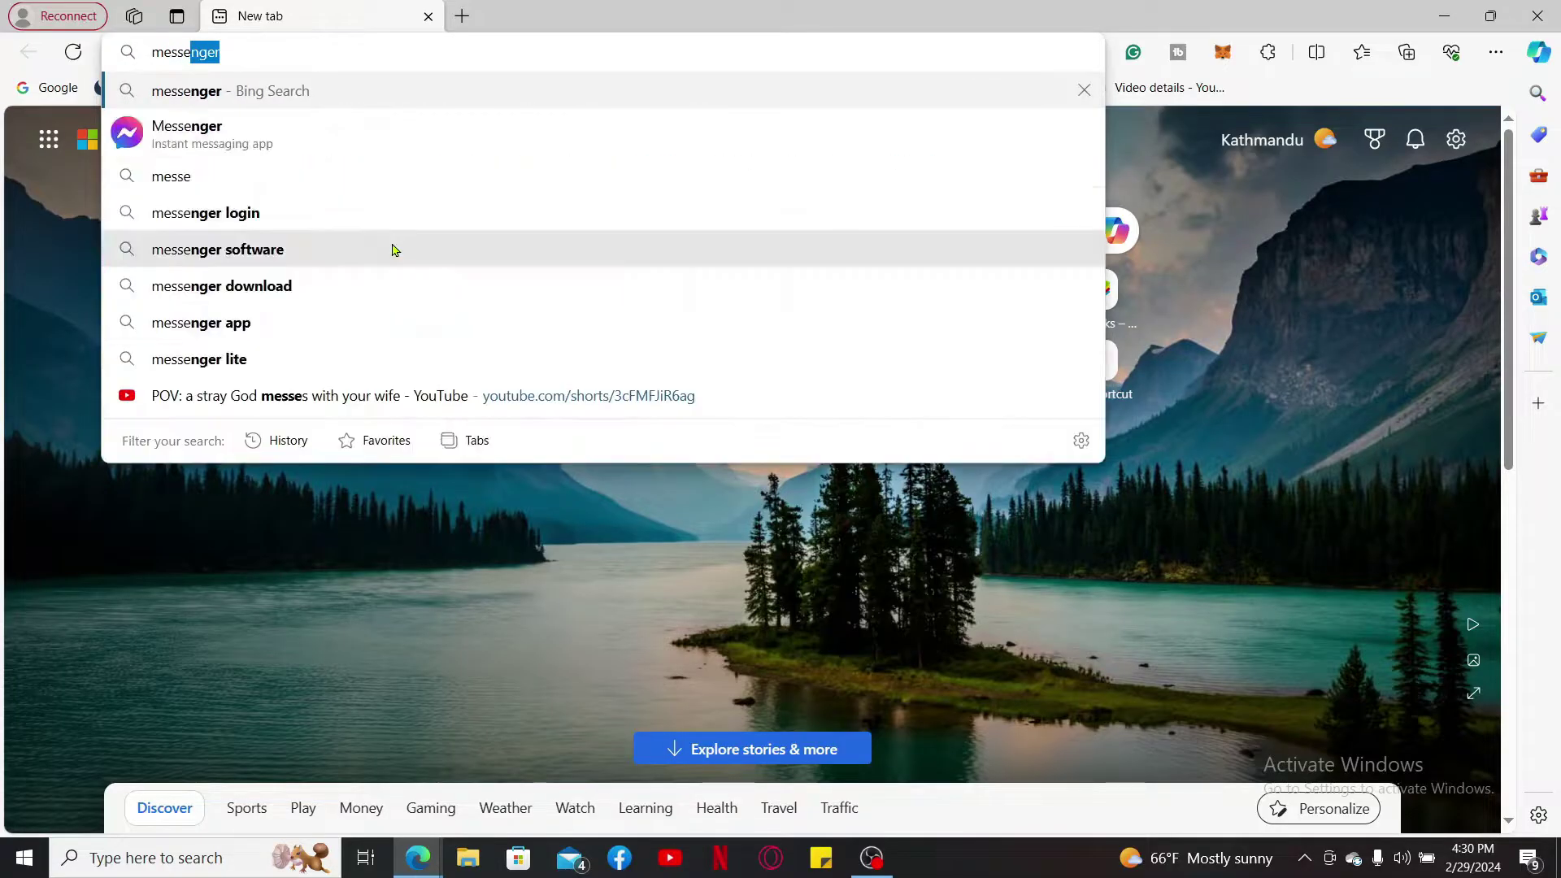
click(325, 132)
scroll(488, 568, down, 3)
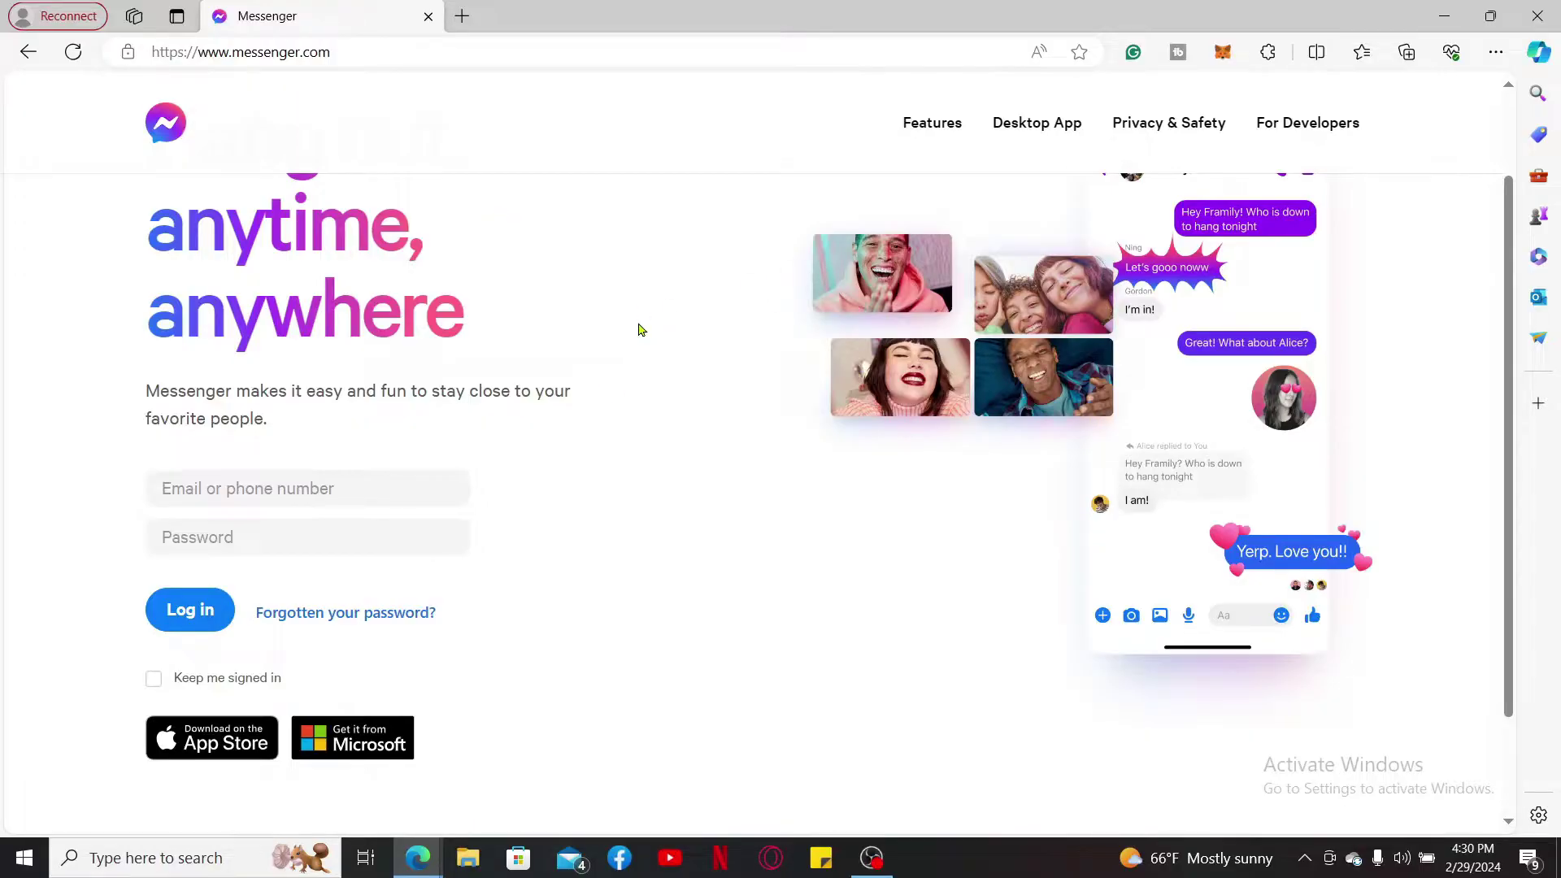
key(ctrl+t)
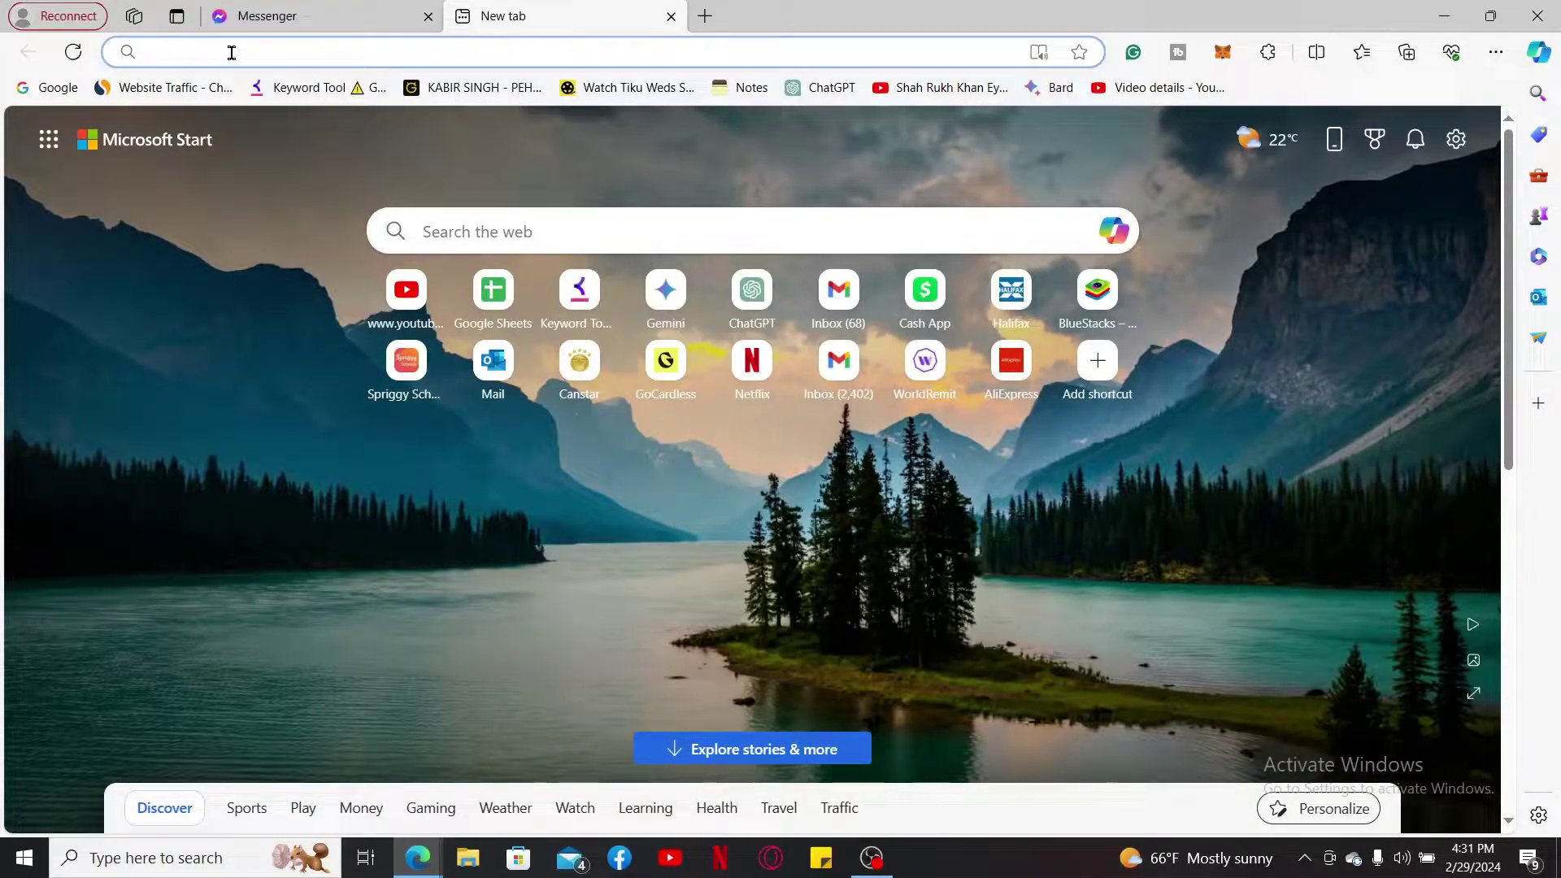
Go to messenger.com/download and download the Messenger installer for Windows
click(404, 59)
text(messenger.com)
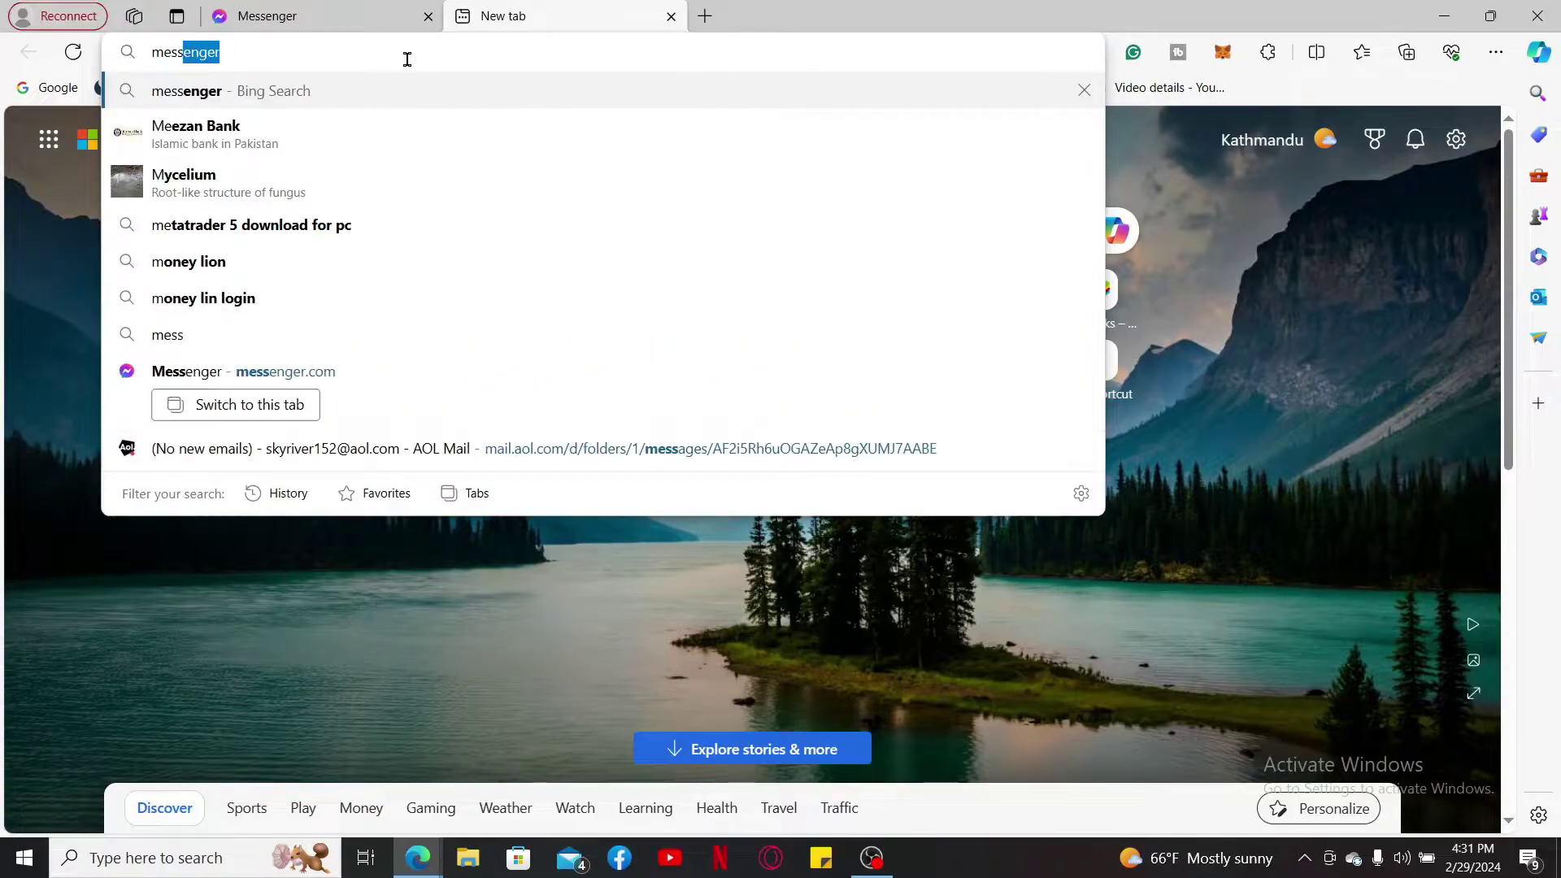
text(/download)
key(Return)
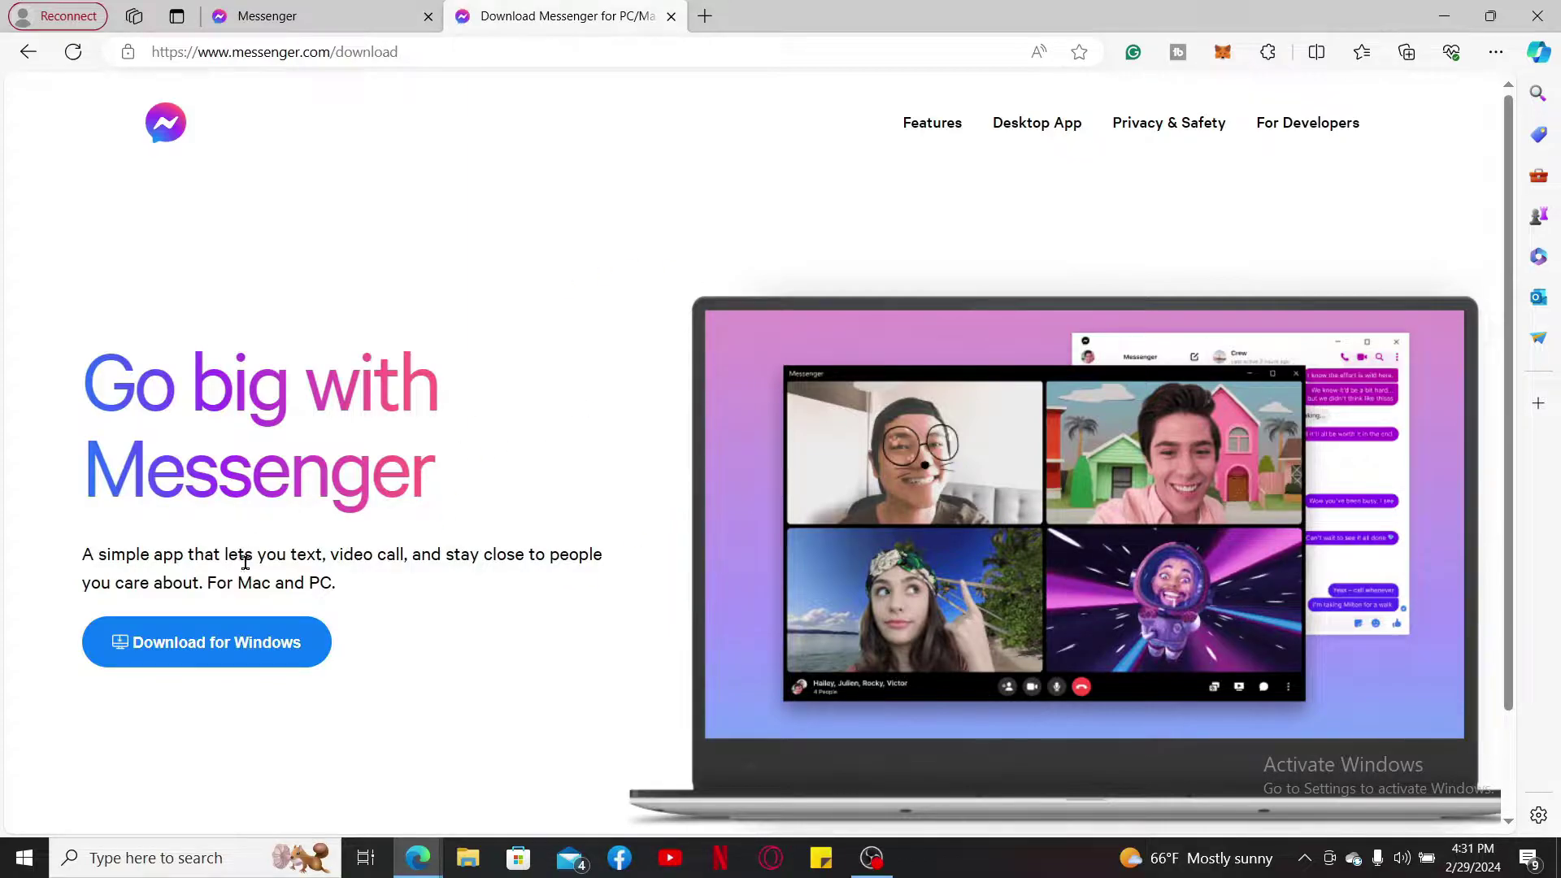
click(216, 657)
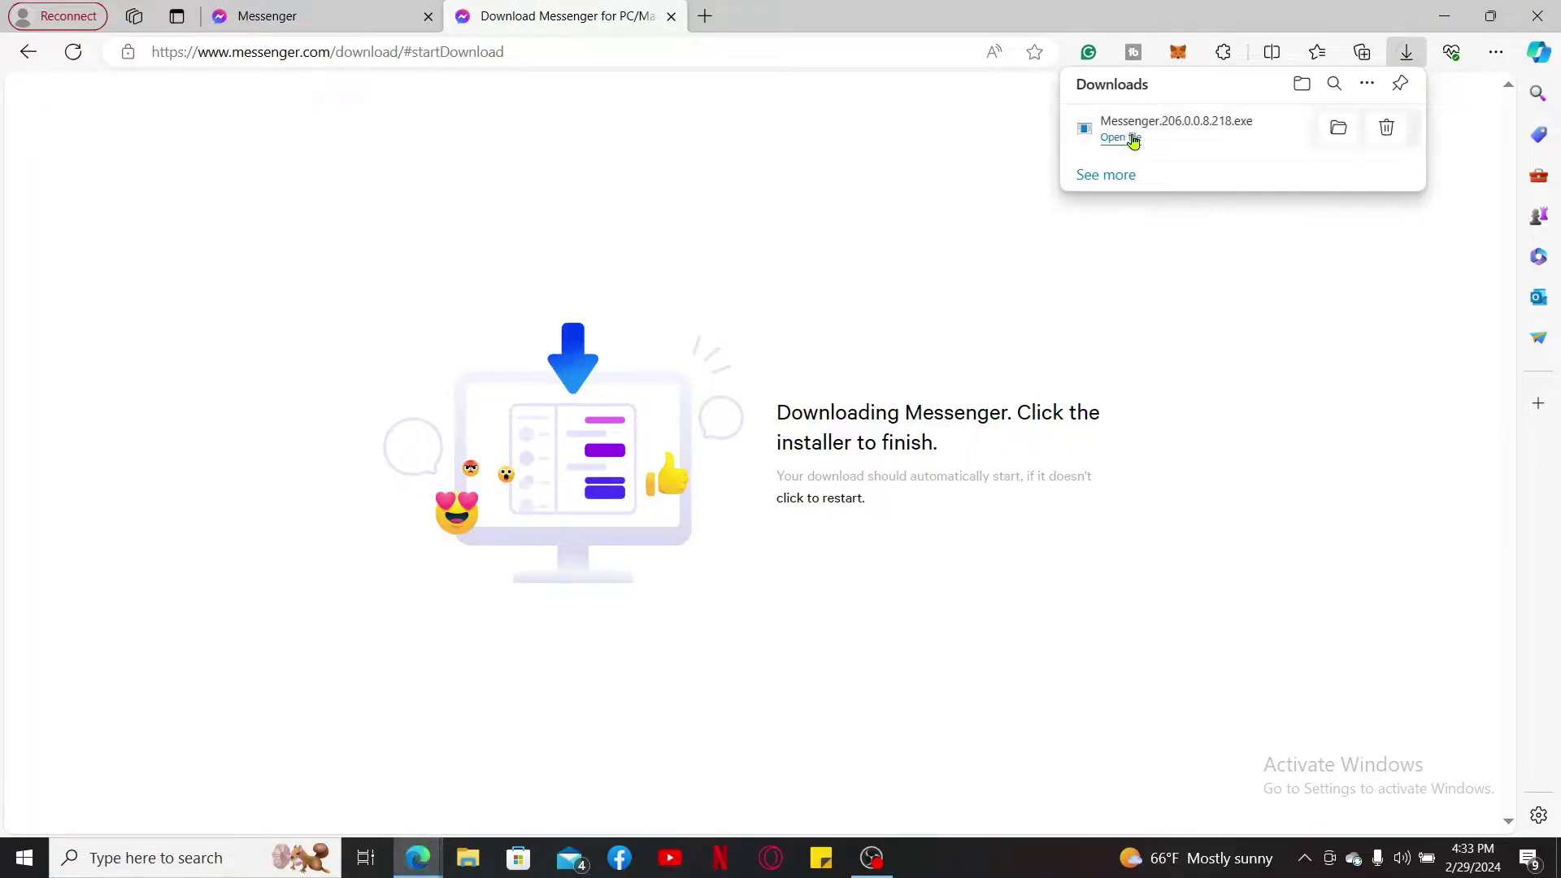
Run the downloaded Messenger.206.0.0.8.218.exe installer and nudge the opened Messenger window into place
click(1119, 138)
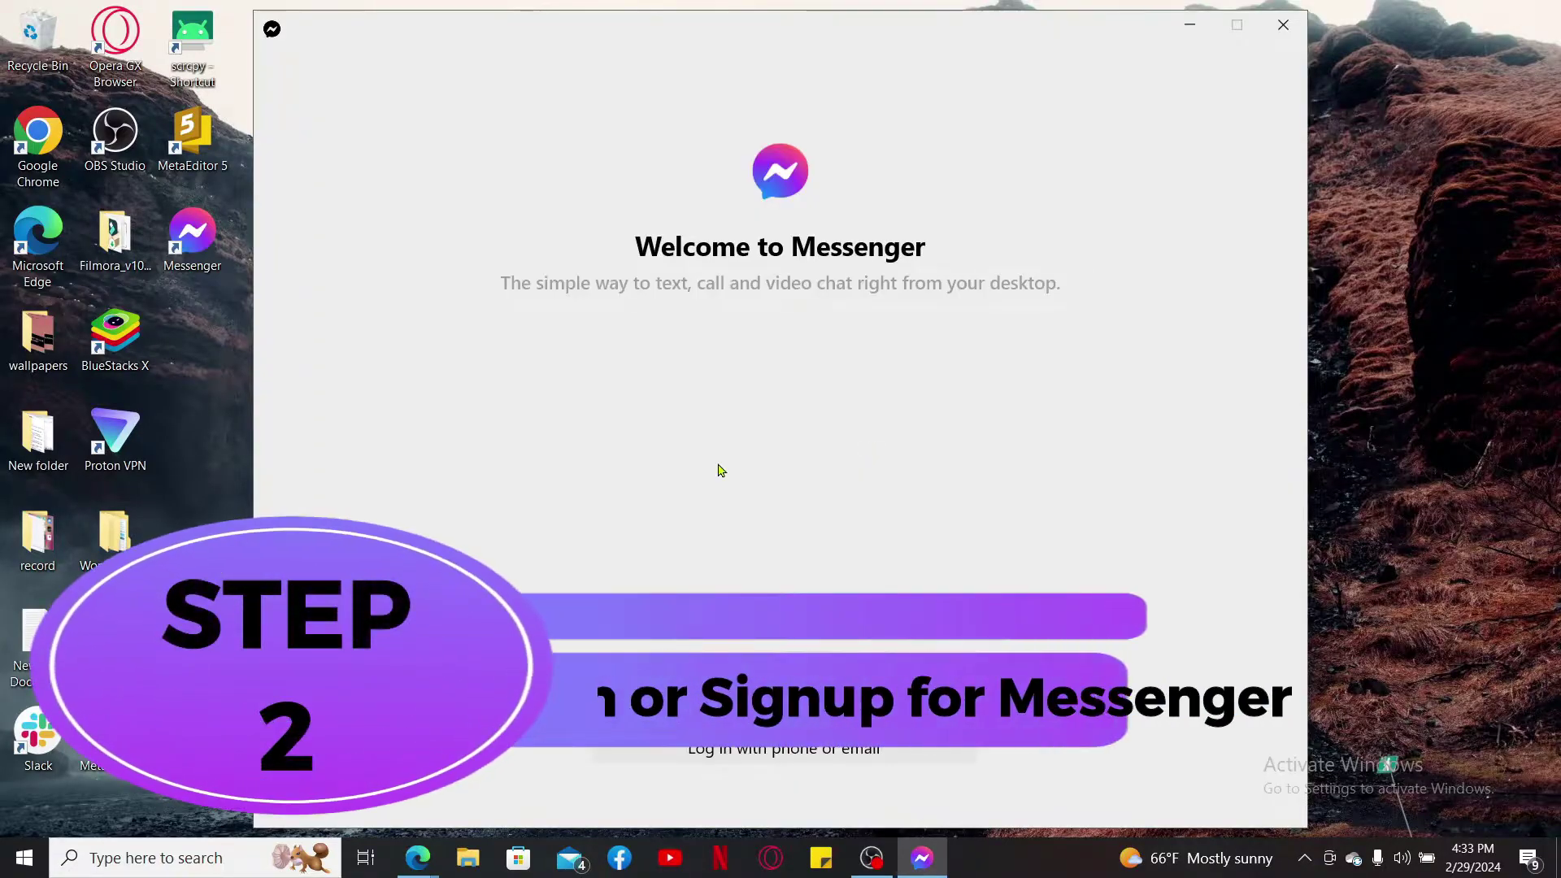
drag(822, 36, 818, 32)
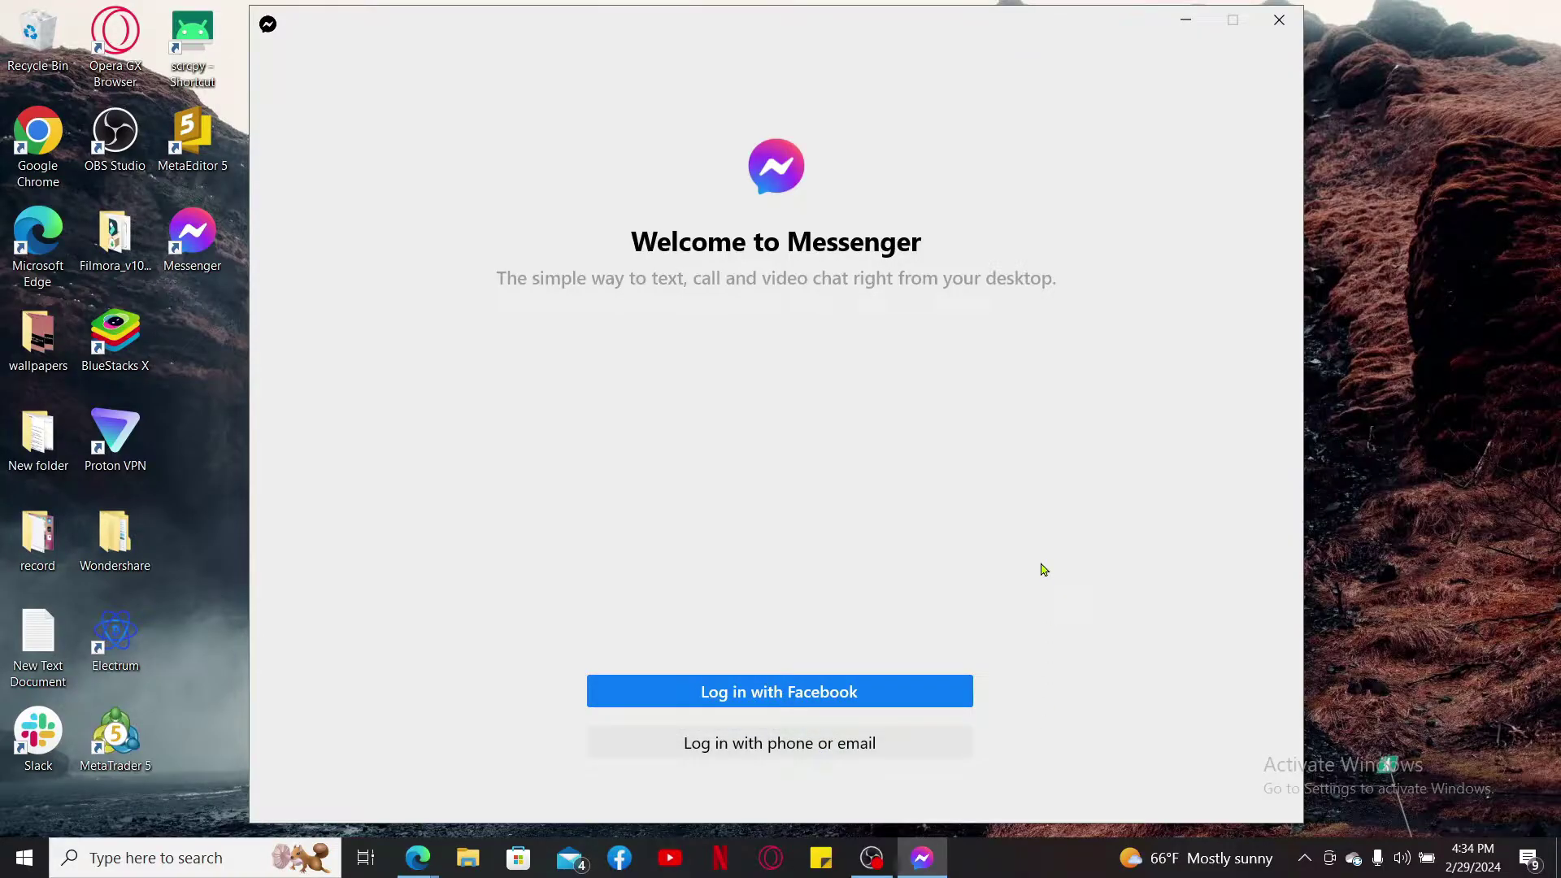
Log in with Facebook using the autofilled account, then hand the login back to Messenger for Windows
click(817, 702)
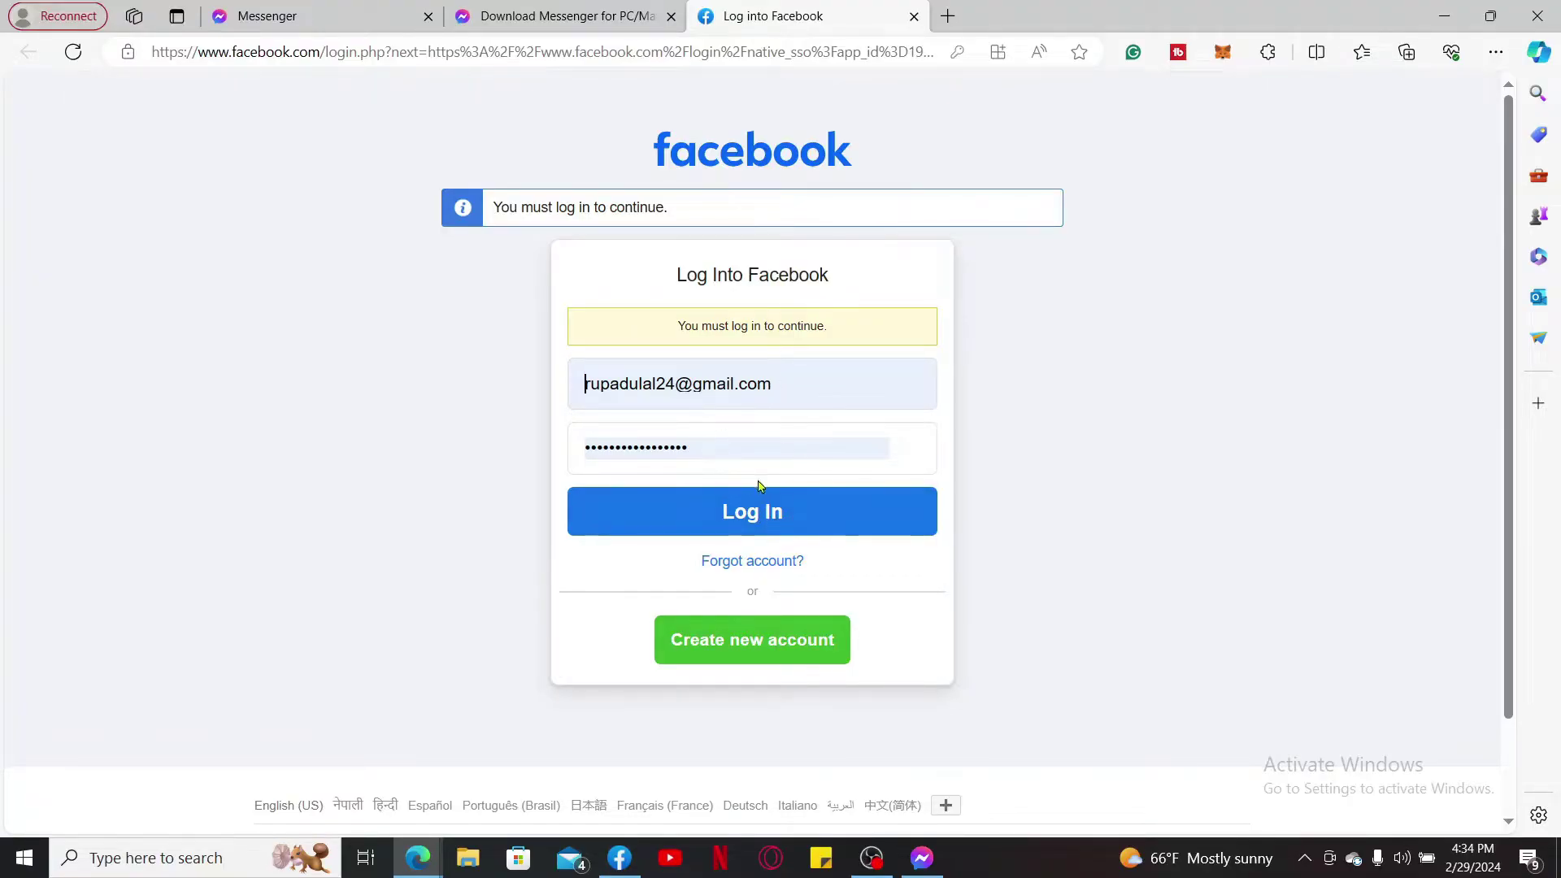
click(790, 512)
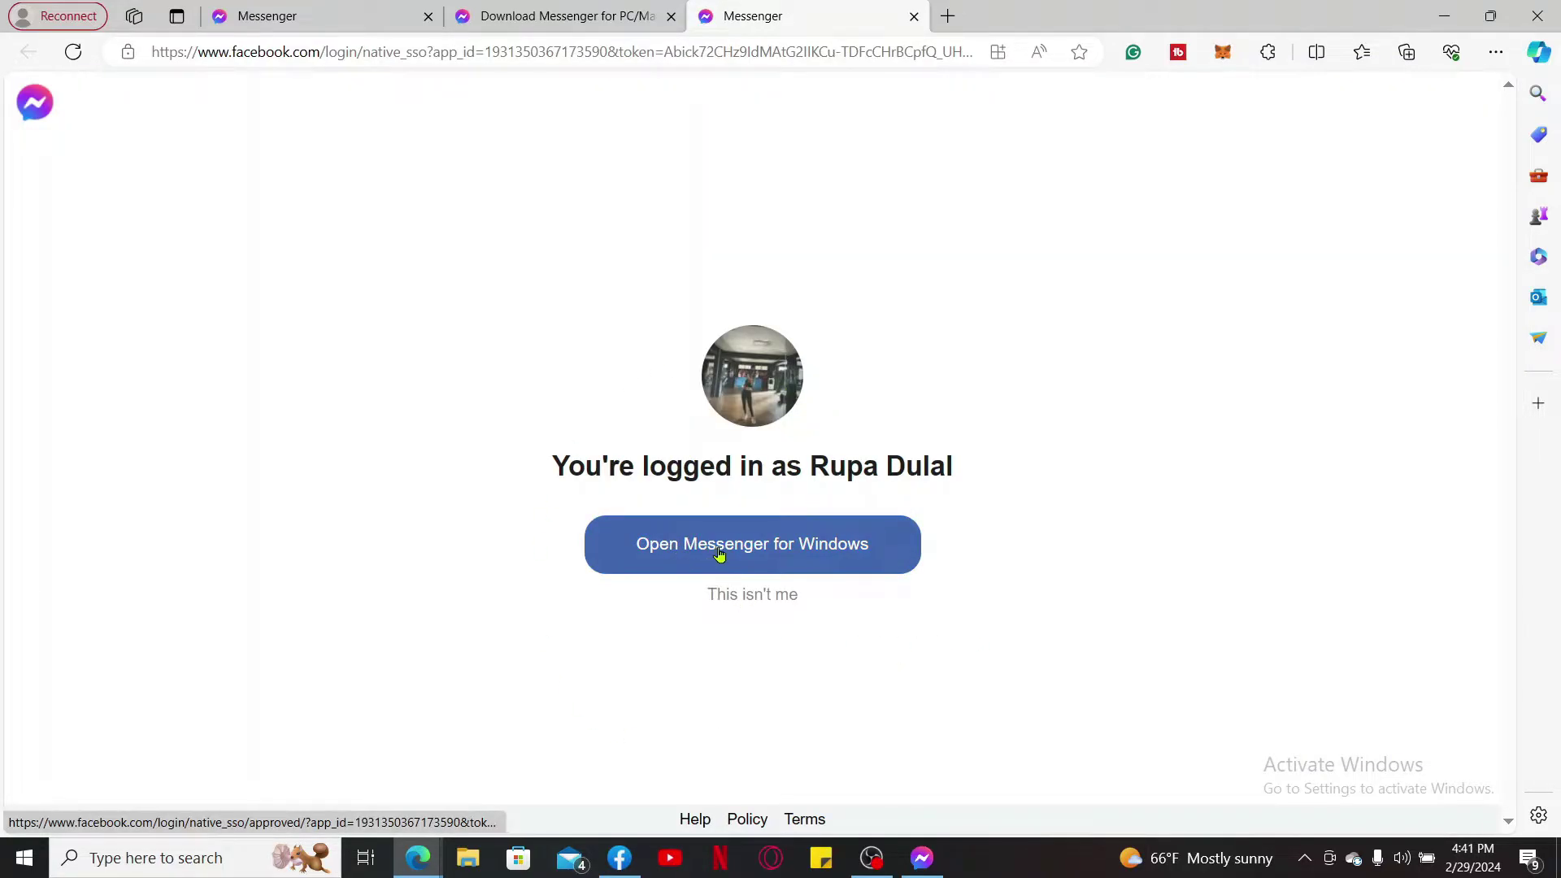
click(778, 554)
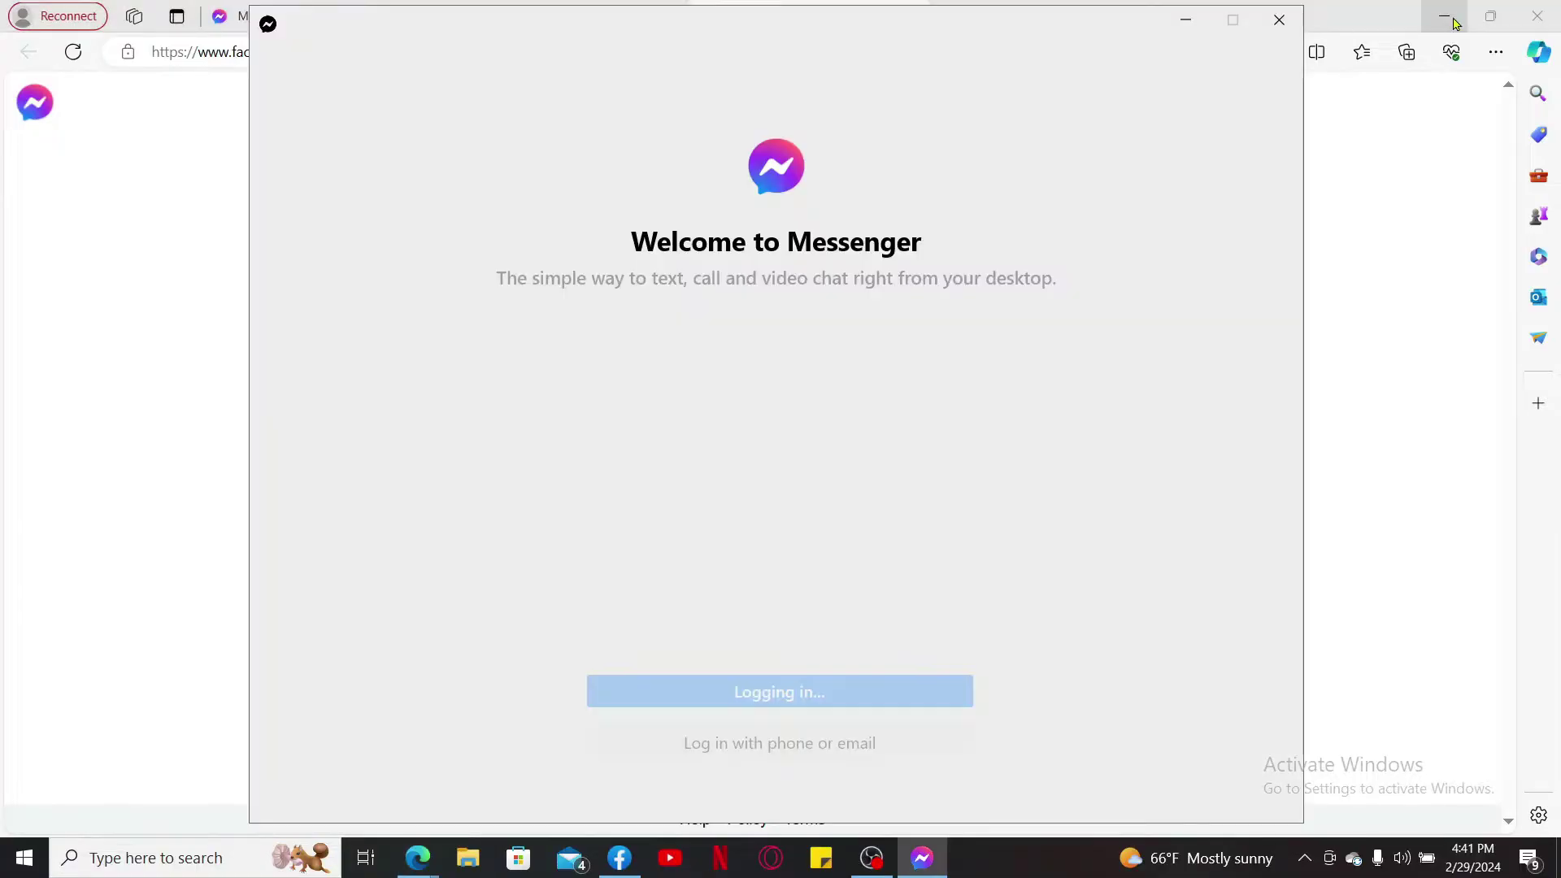
Minimize the Edge window so Messenger's loaded chat list is visible
click(1454, 23)
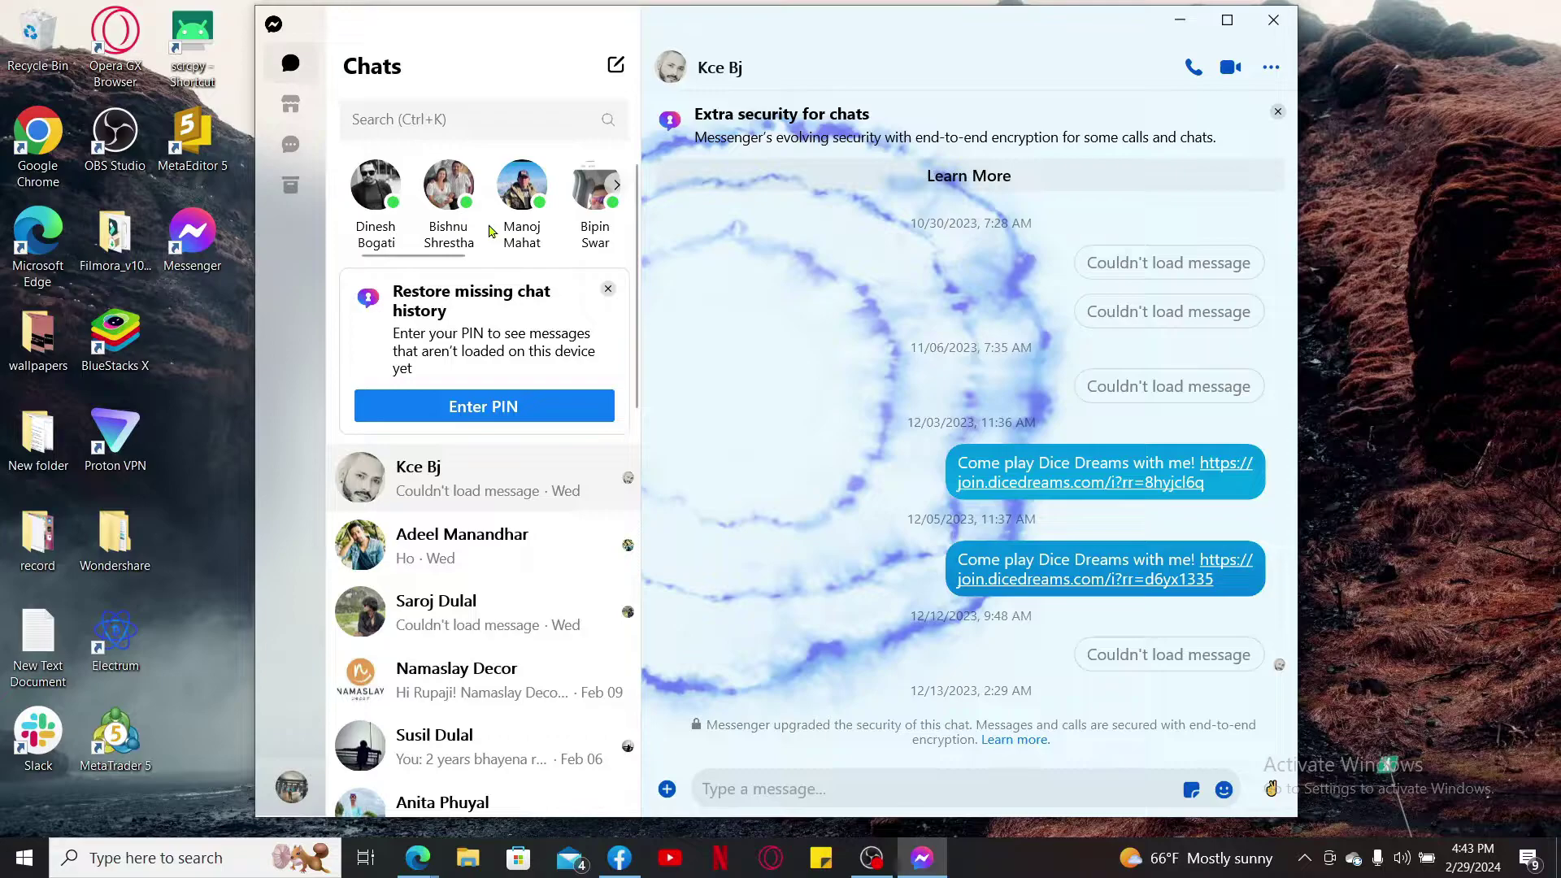
Compose a new message to a contact picked from the suggestions, clearing stray recipient letters
click(615, 69)
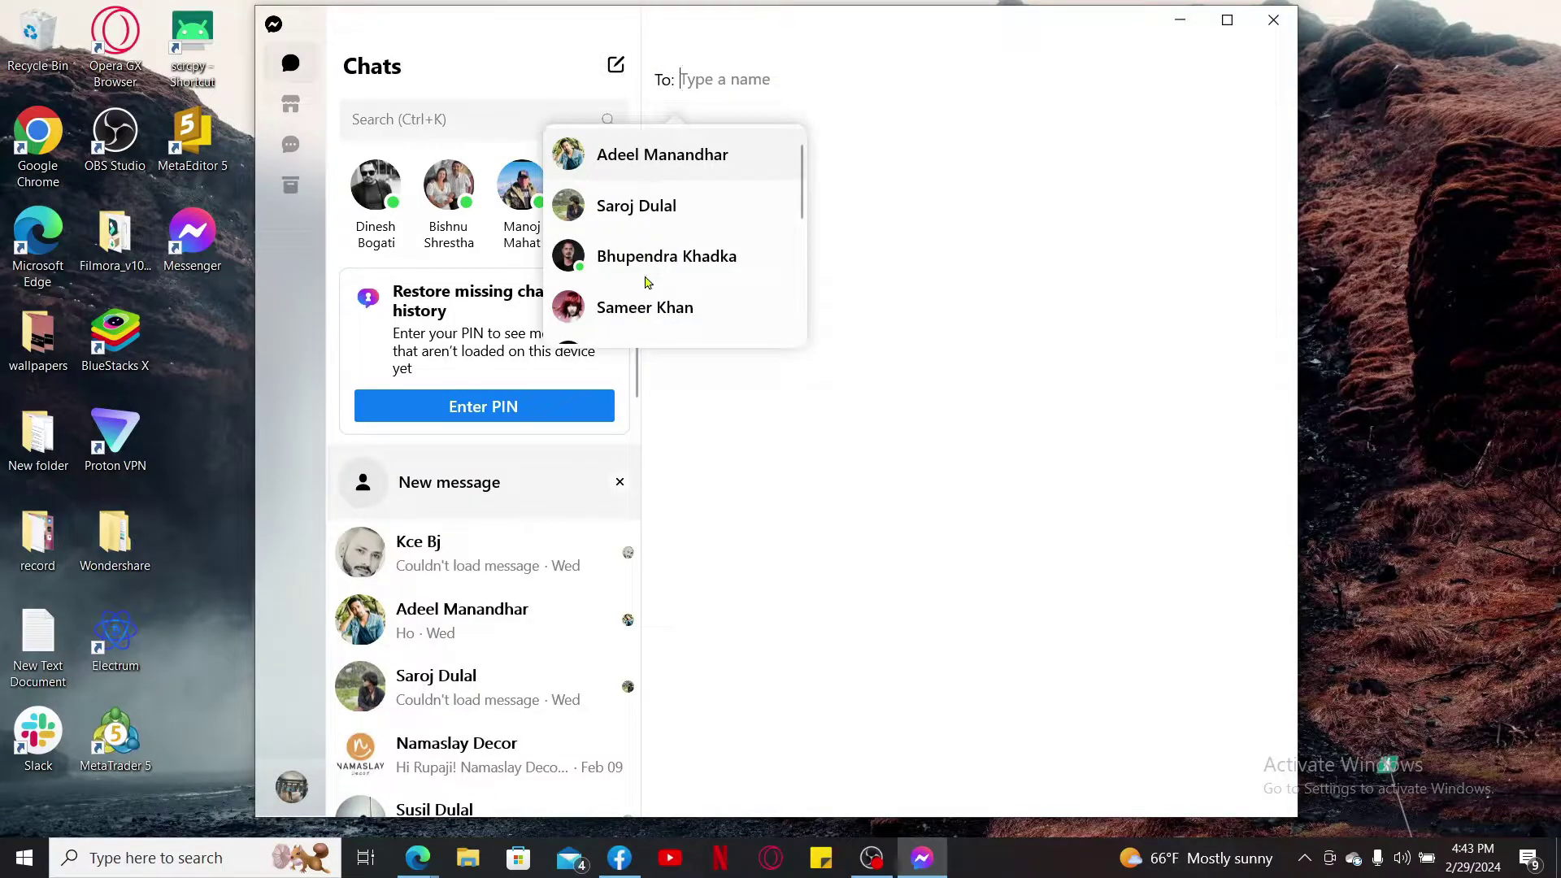
scroll(649, 284, down, 3)
scroll(647, 289, down, 3)
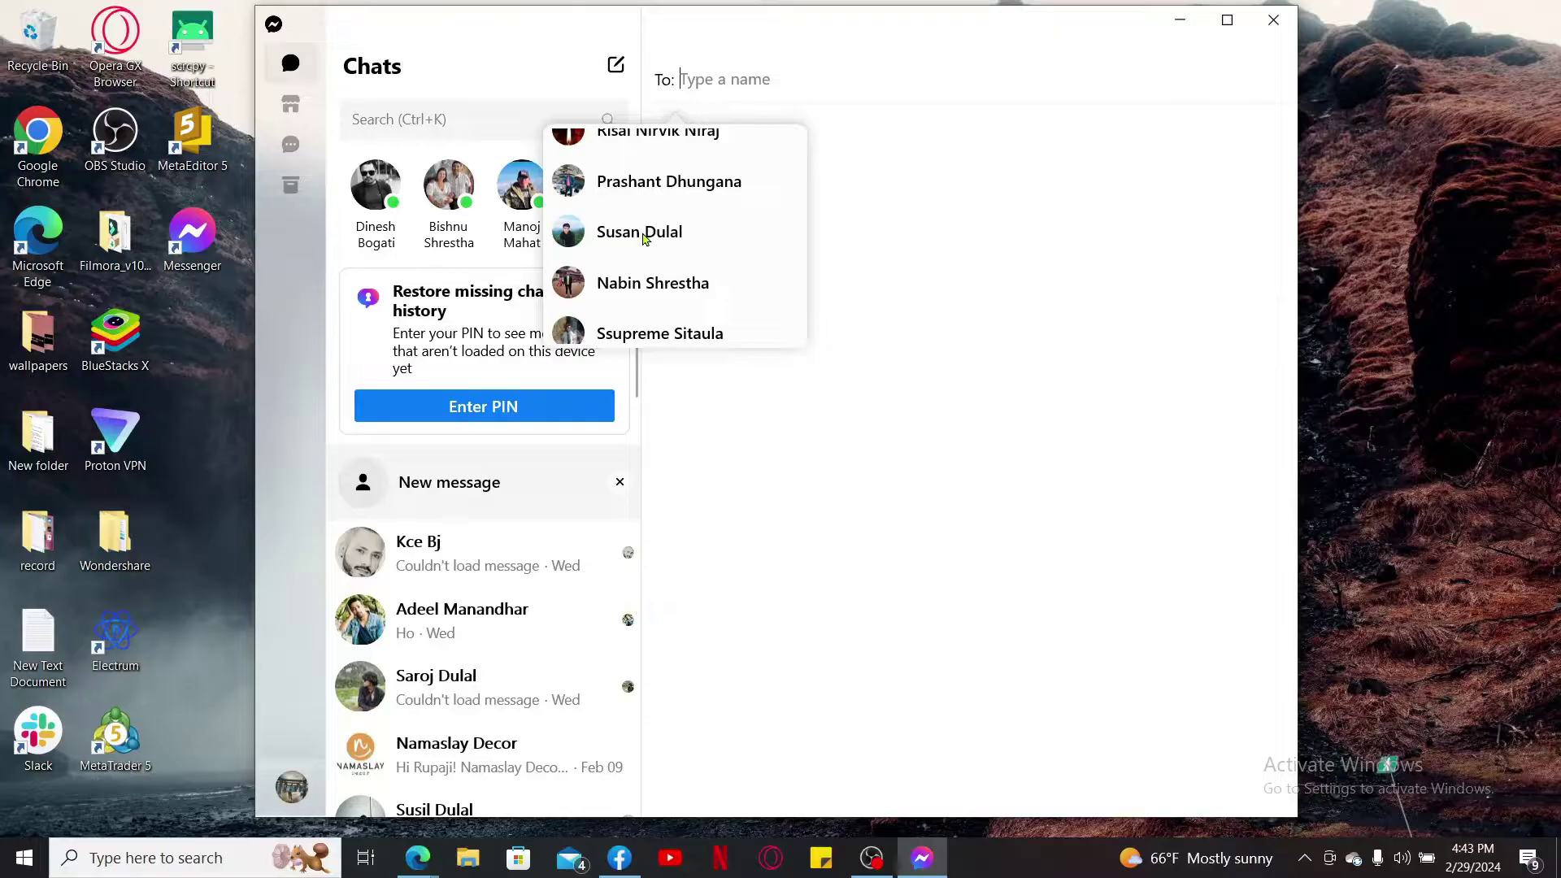
scroll(644, 240, down, 2)
click(646, 244)
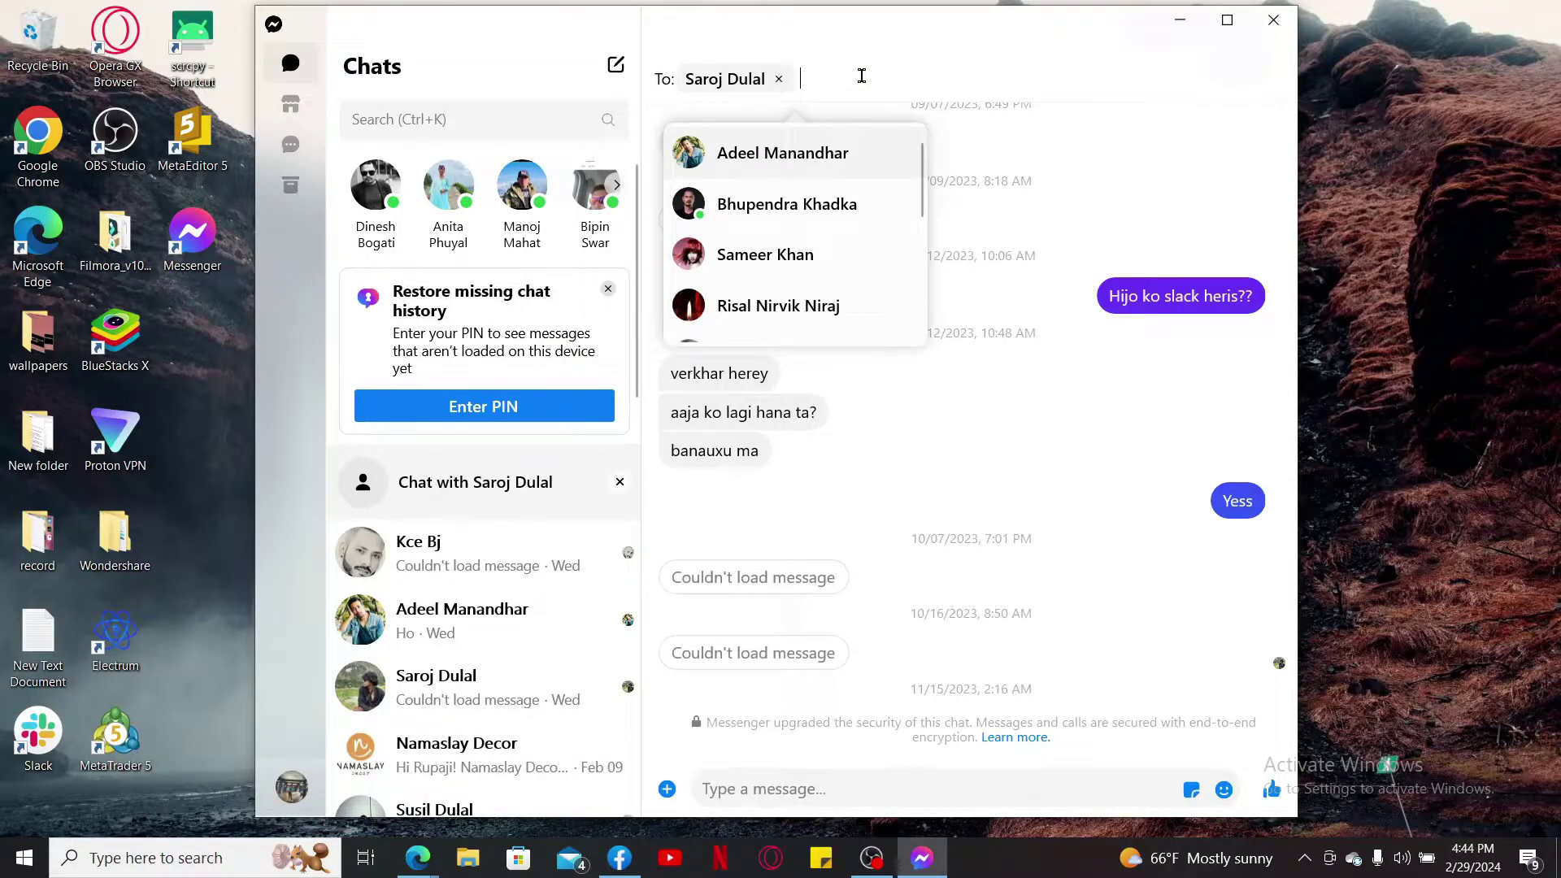
text(bi)
key(BackSpace)
key(BackSpace)
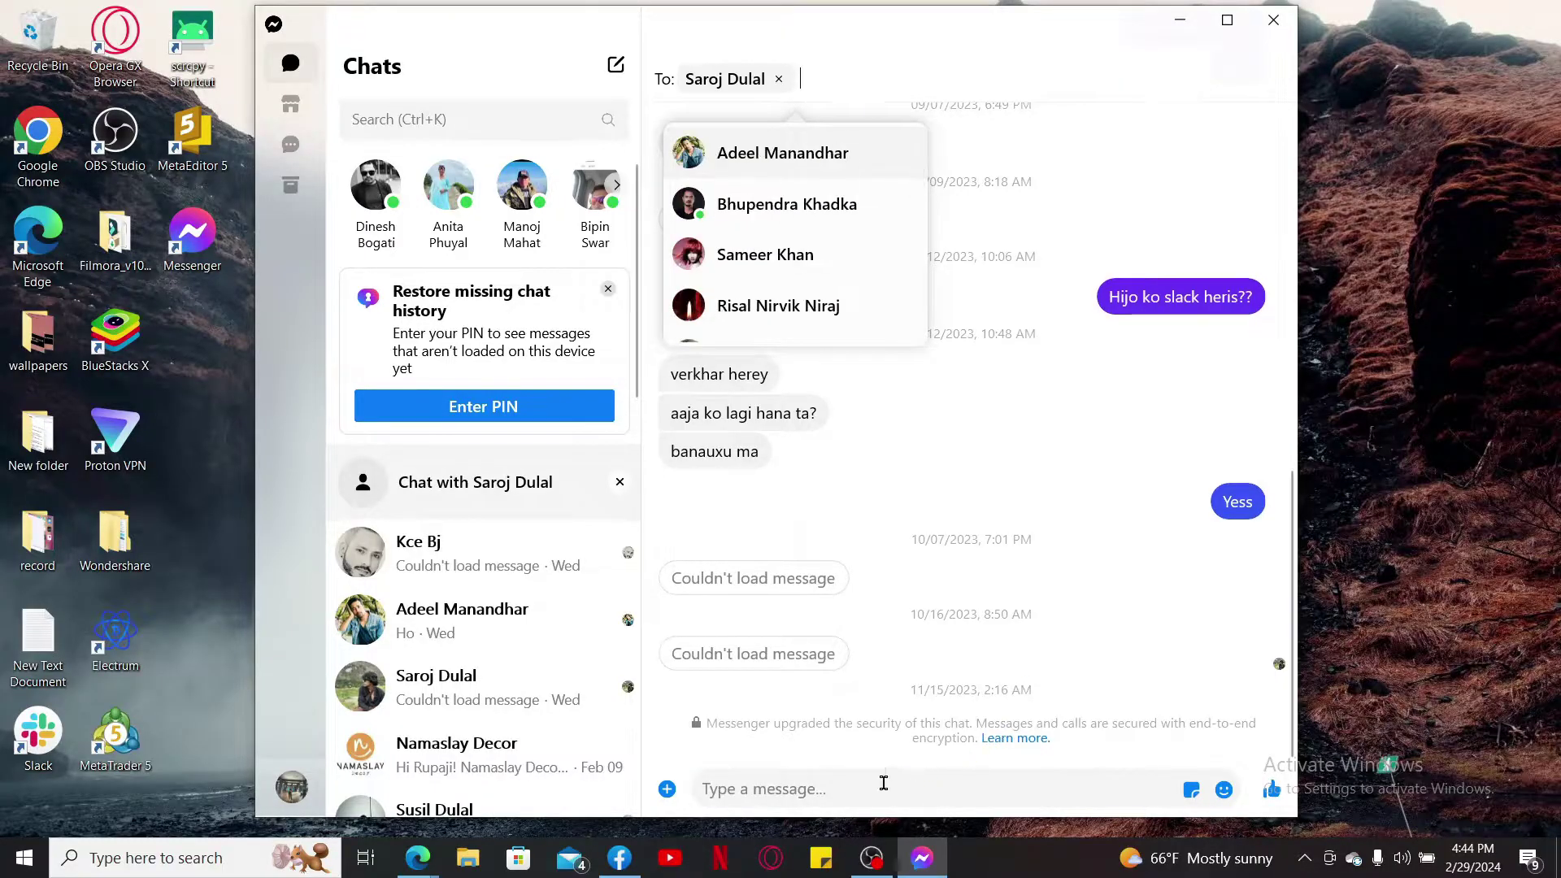
click(877, 785)
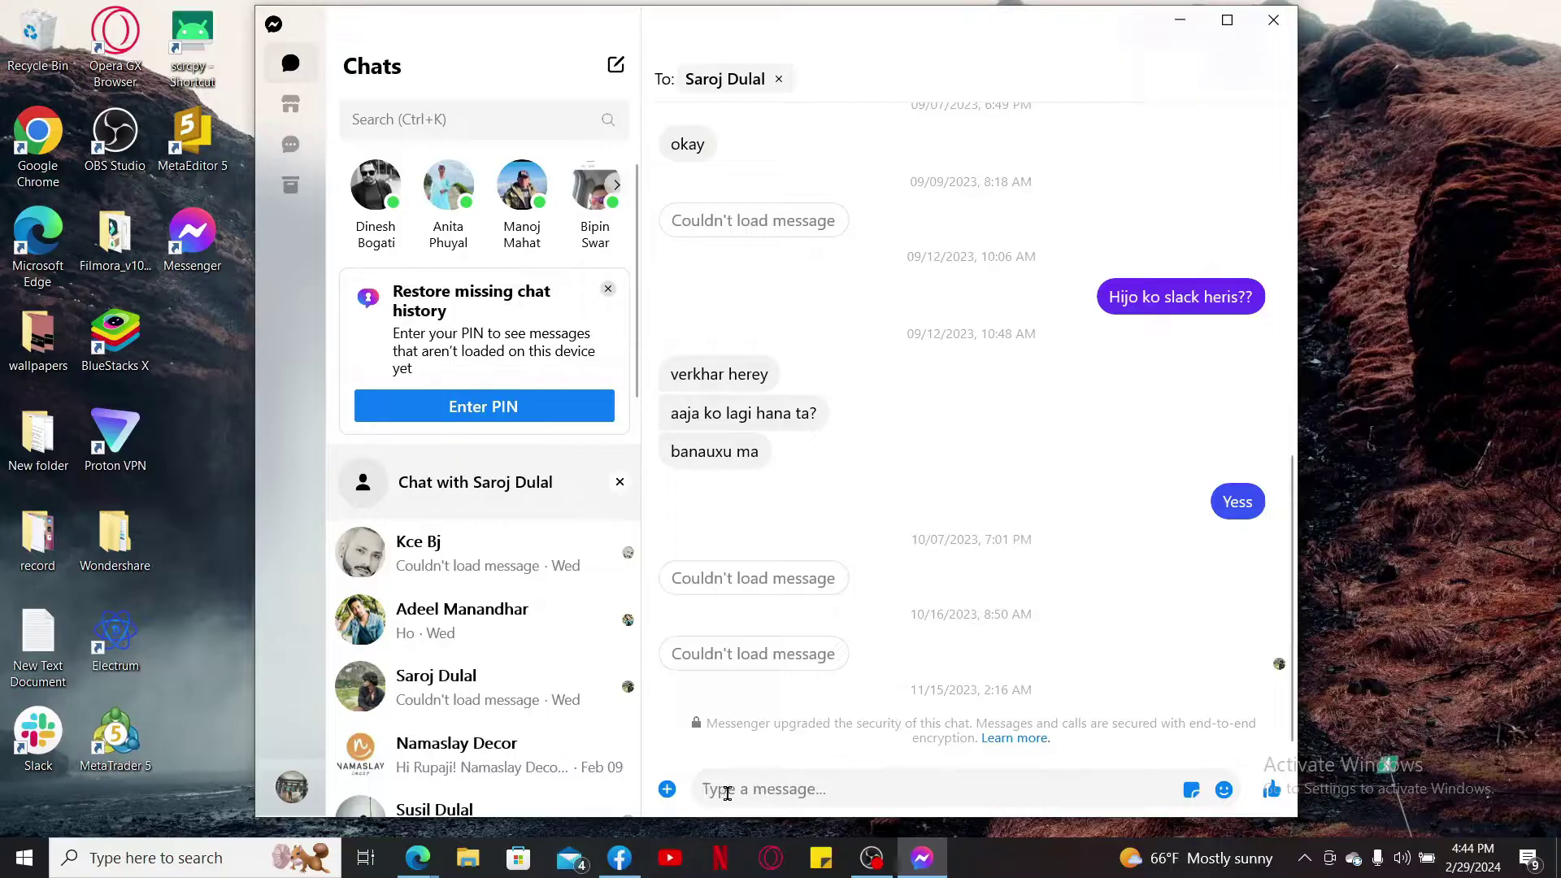
Type the draft 'hii....' and browse Videos > Captures for an attachment without attaching anything
text(hii....)
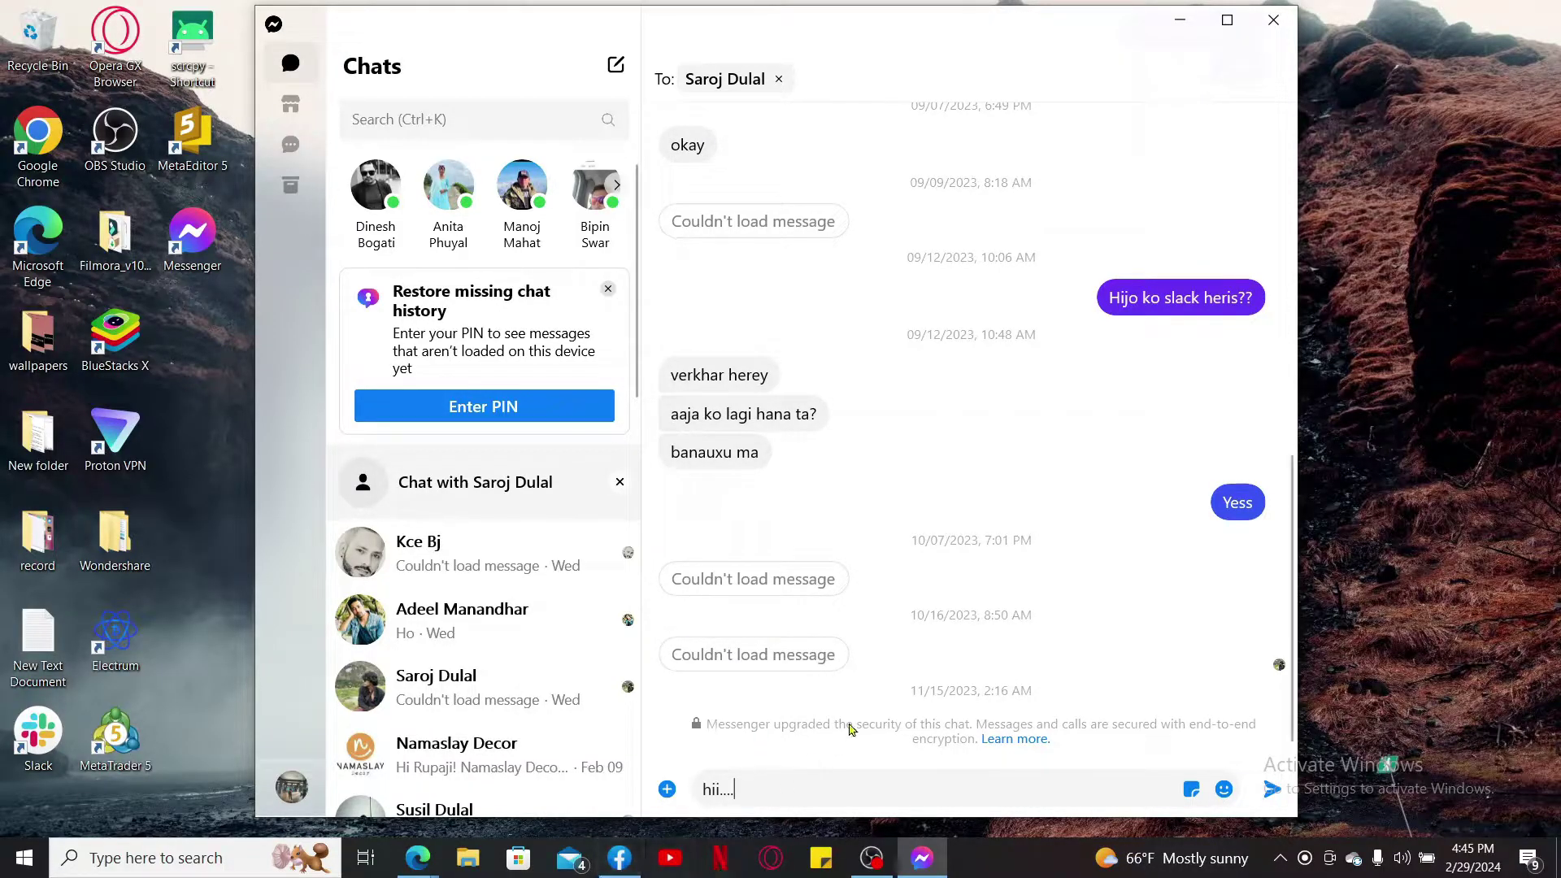
click(667, 791)
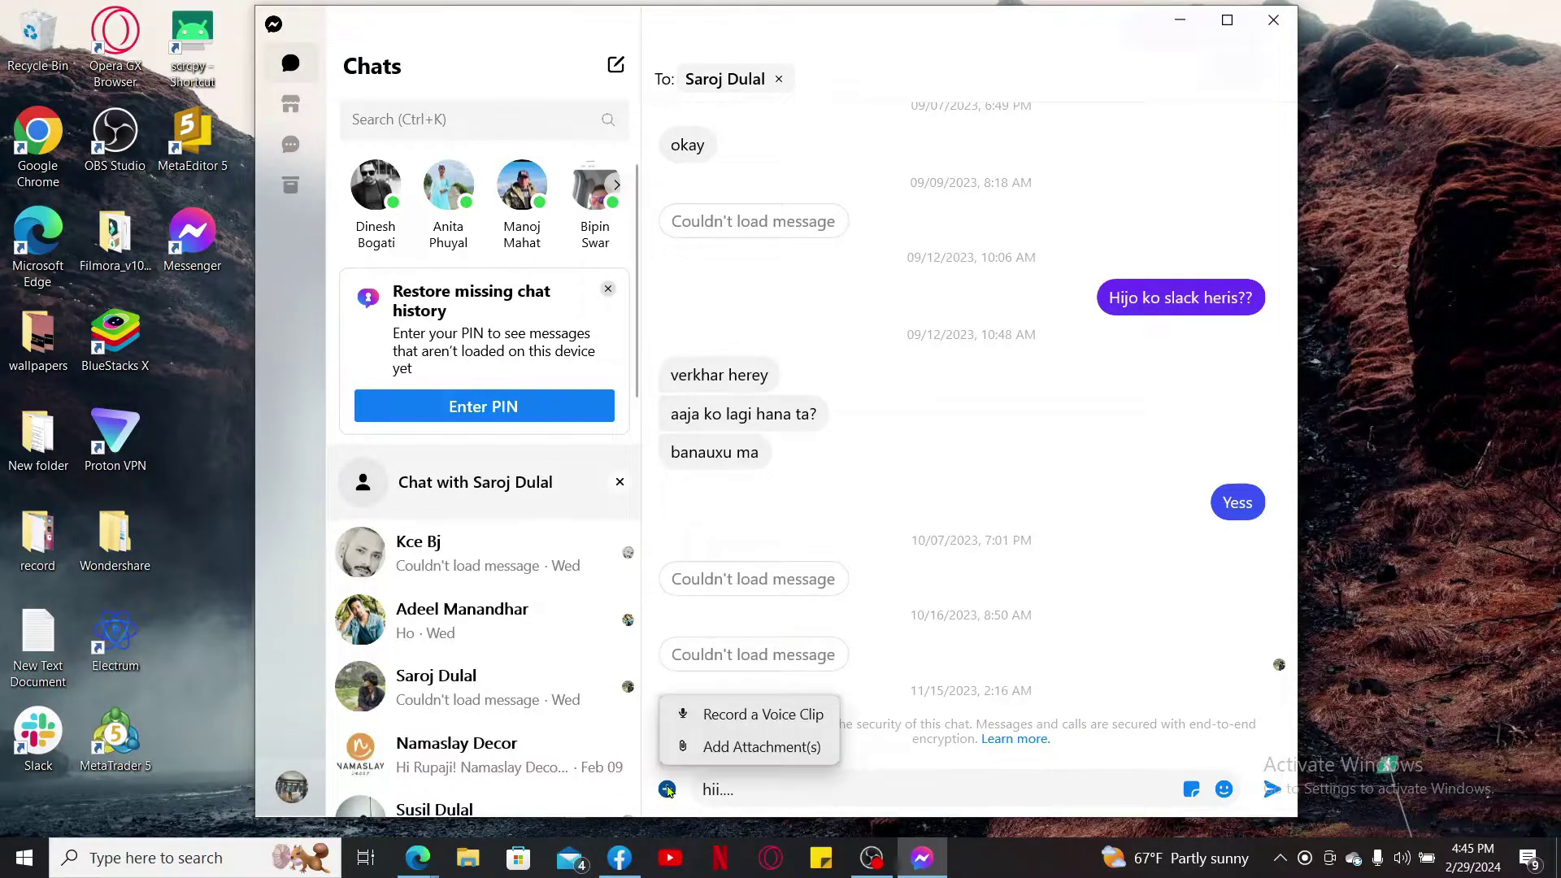
click(756, 748)
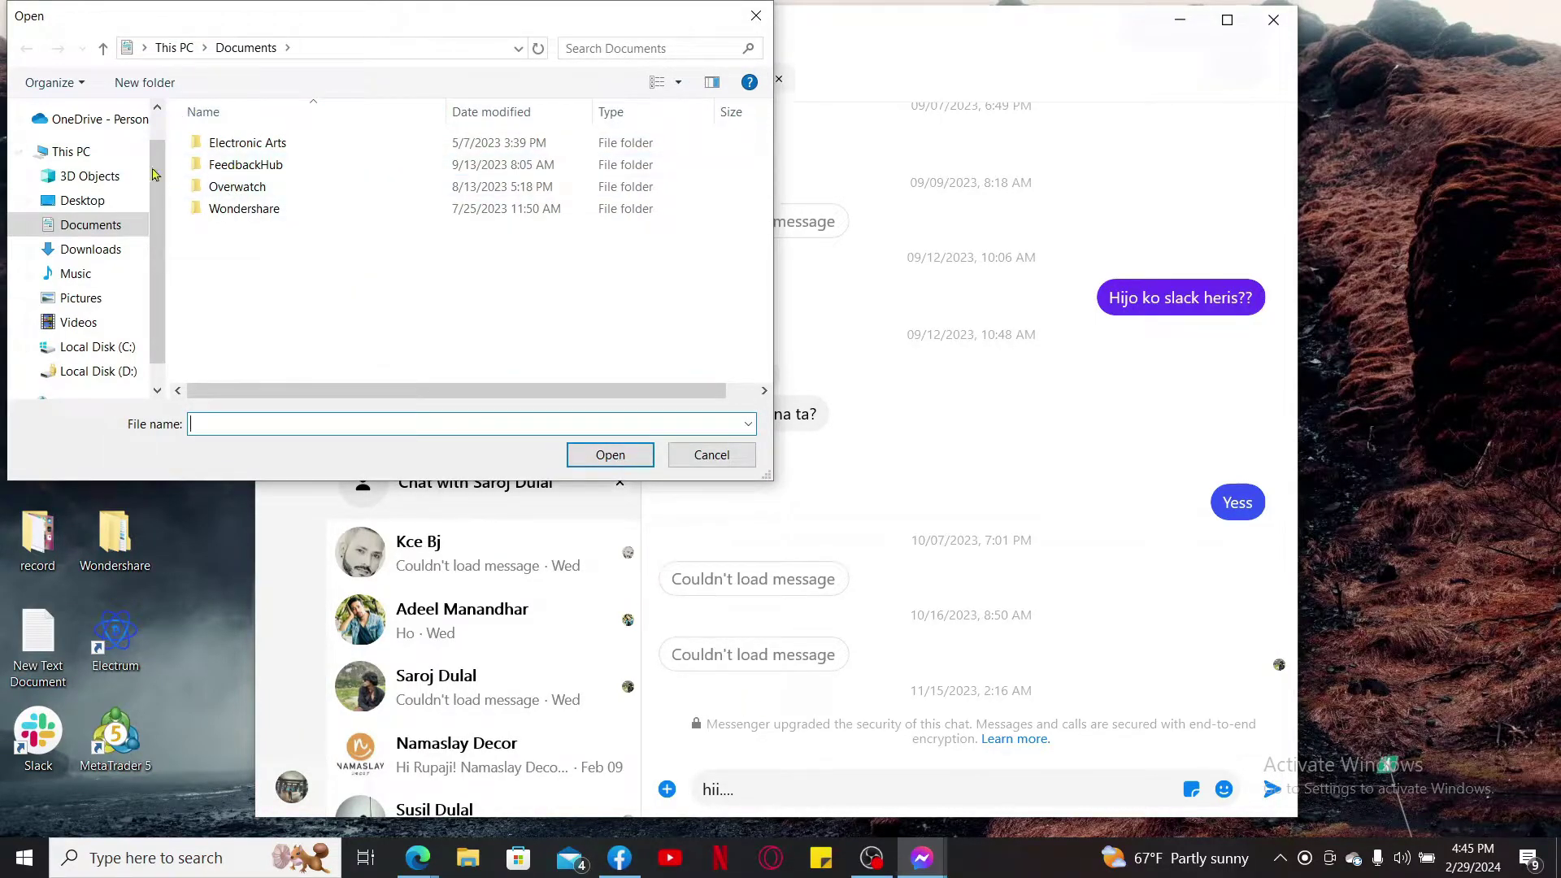
click(82, 200)
click(90, 248)
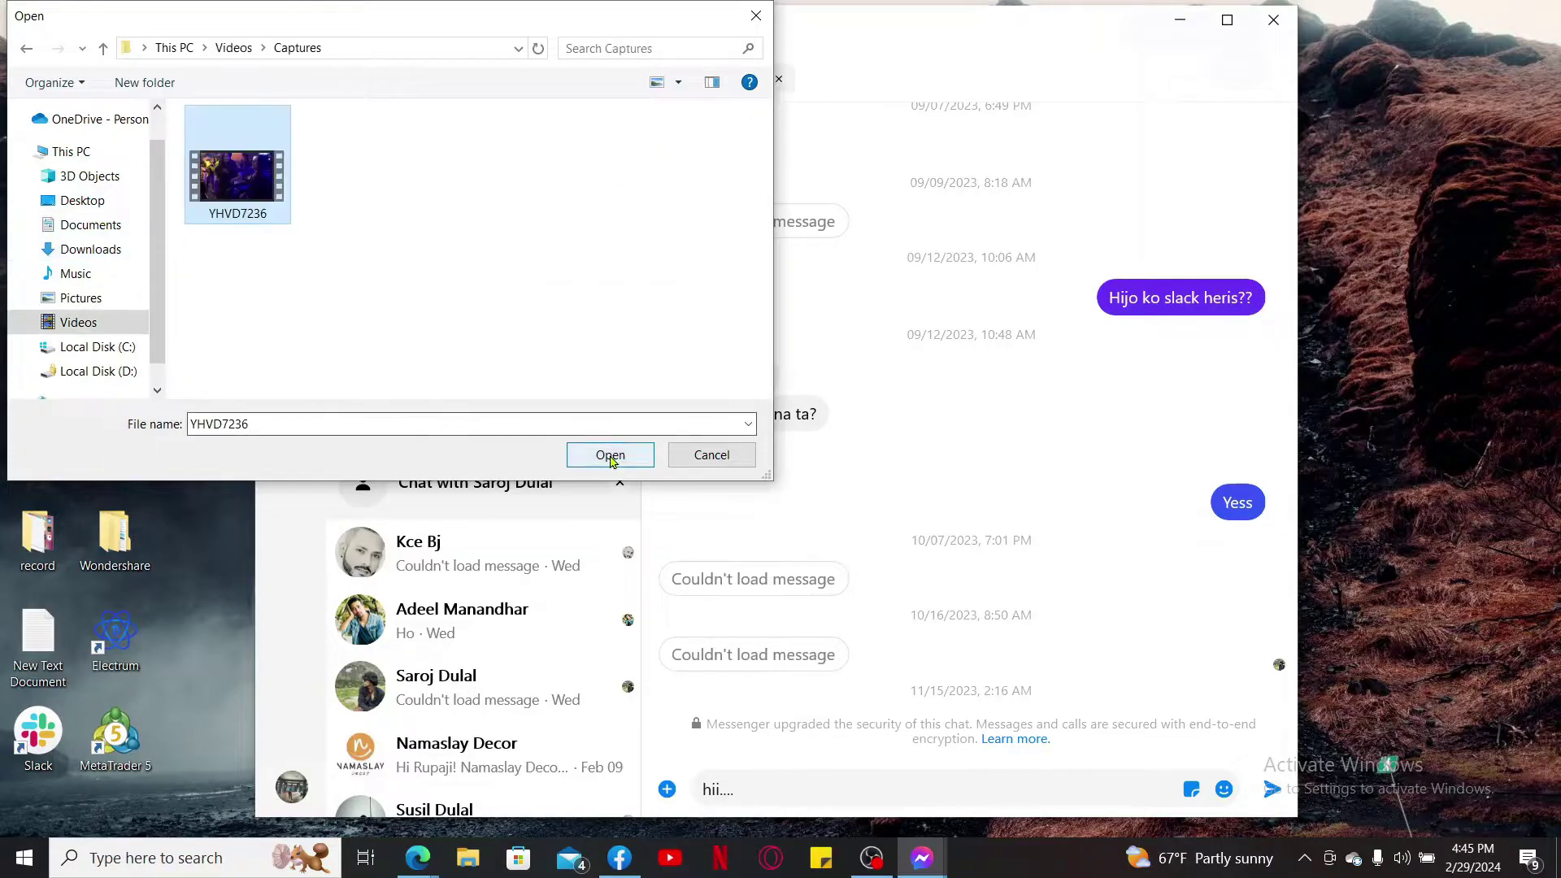
click(611, 457)
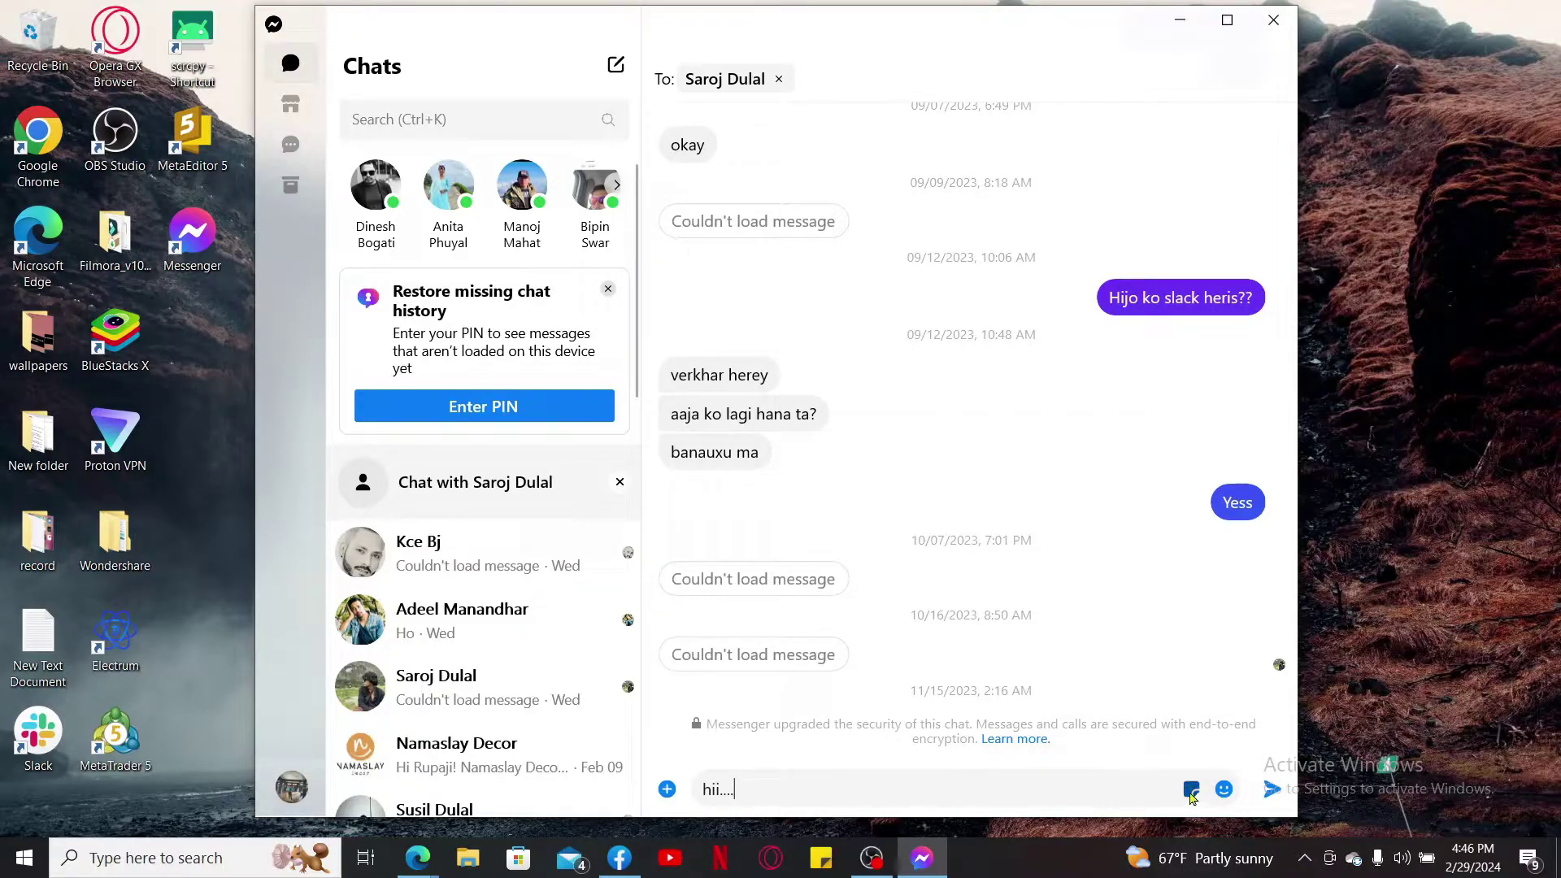
Add the 😃 and 😄 emojis to the 'hii....' draft and send it
key(super+period)
key(Return)
key(Right)
key(Right)
key(Return)
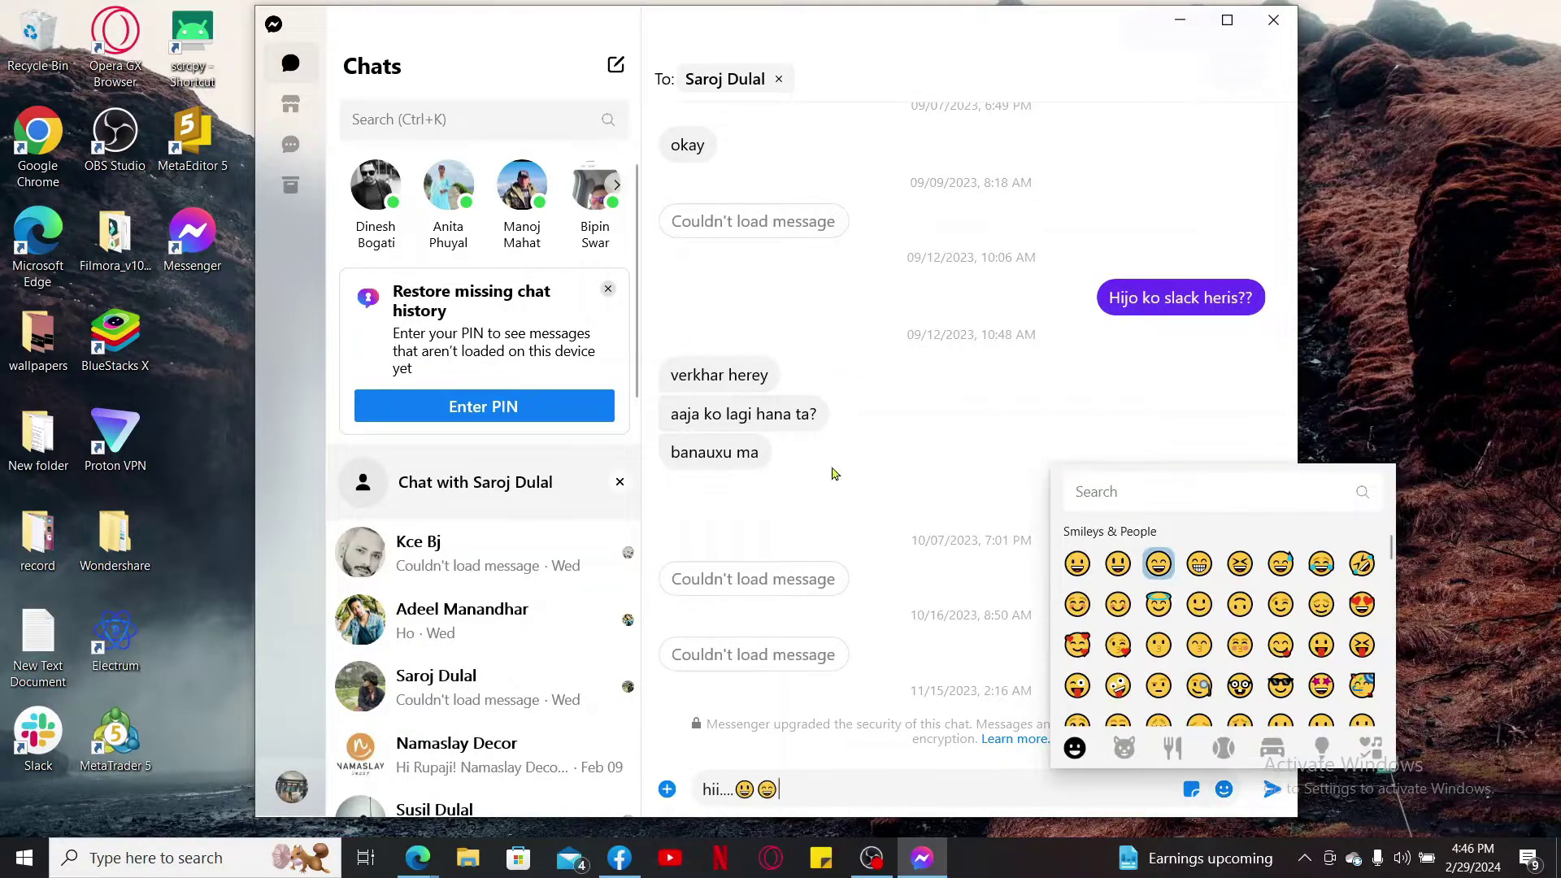
key(Escape)
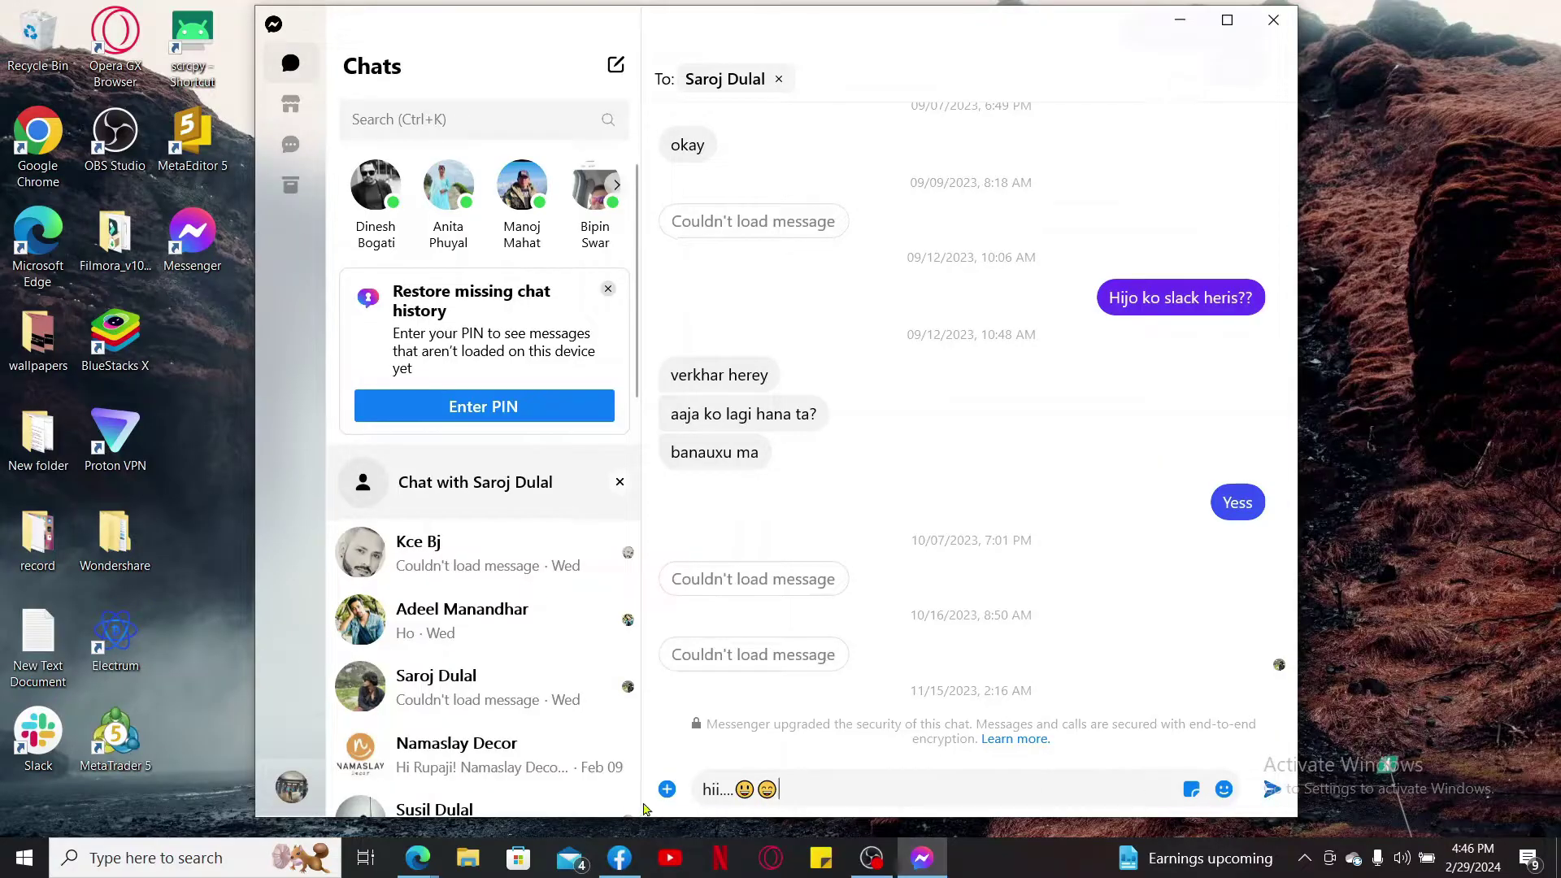
click(1269, 796)
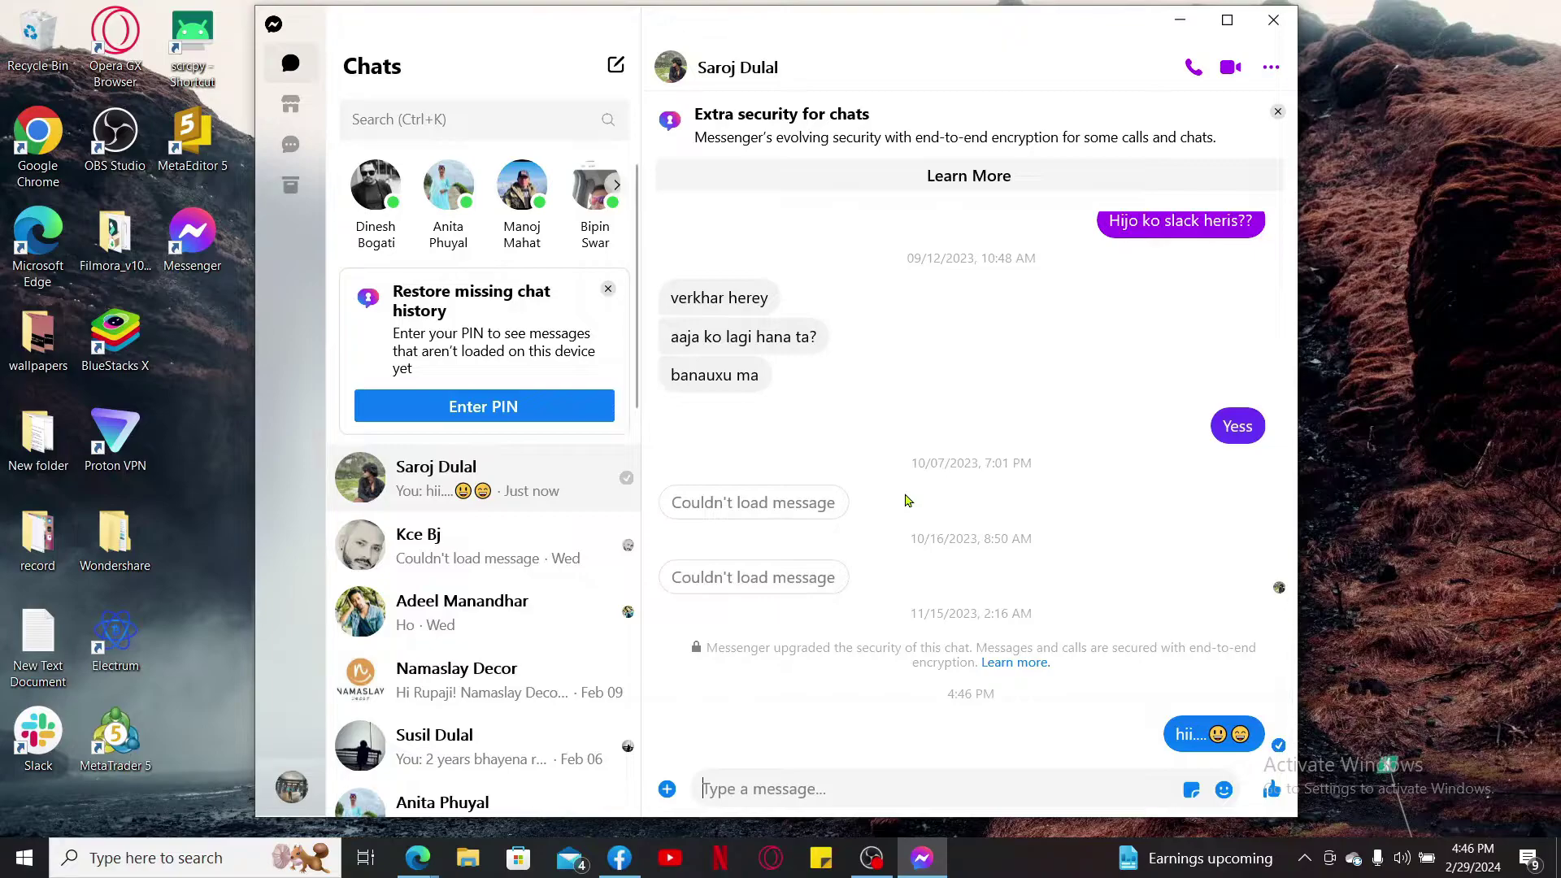
Open a different contact's conversation from the Chats list
click(418, 552)
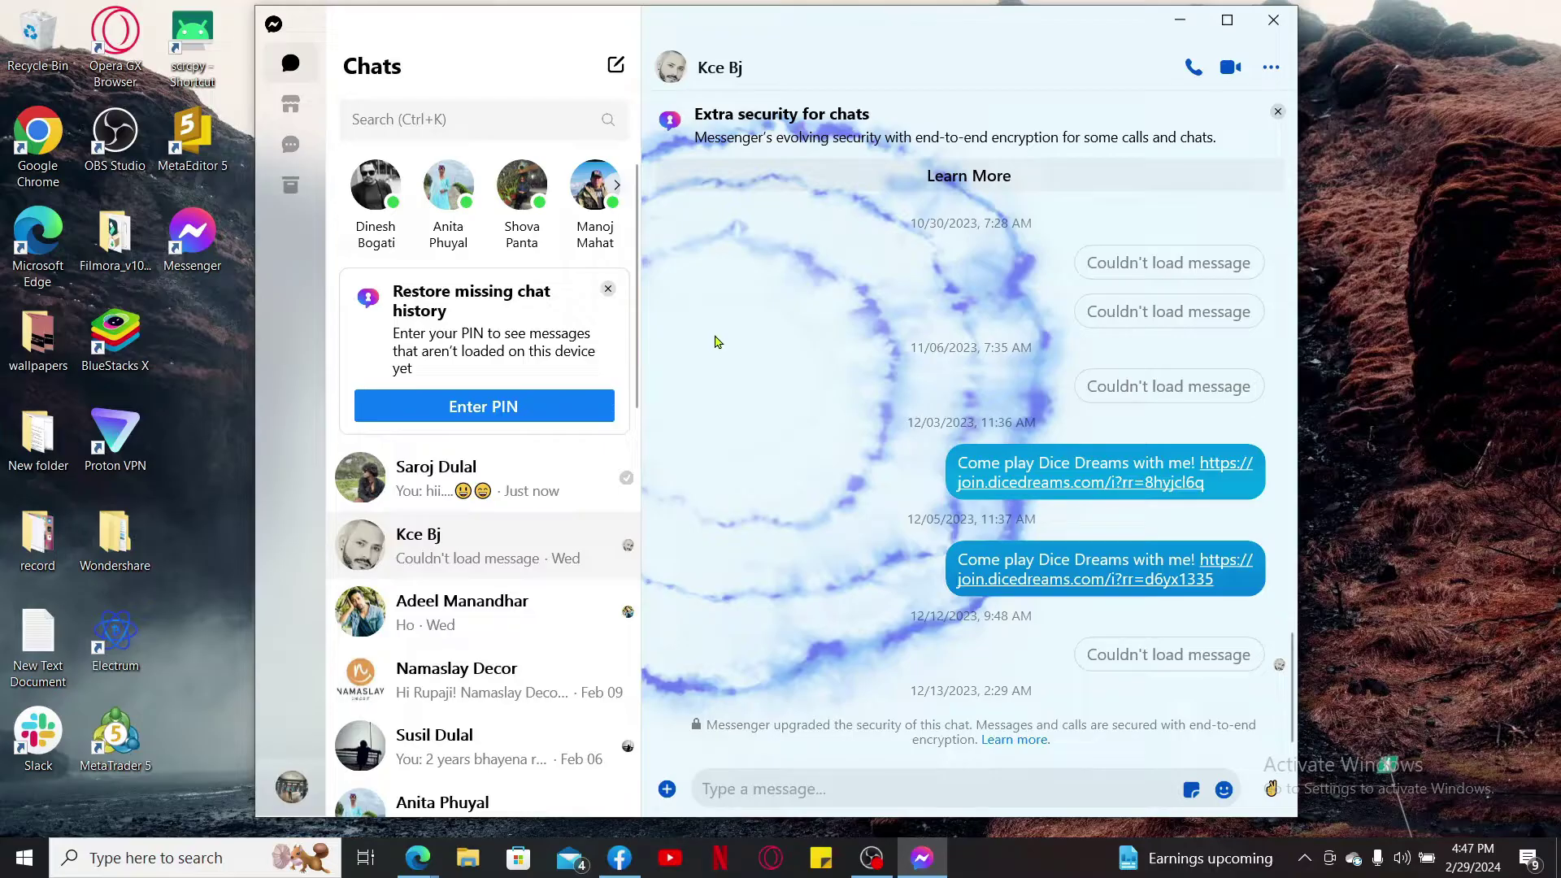
Log out of Messenger from the profile avatar's Preferences, confirming the Log out prompt
click(290, 798)
click(361, 723)
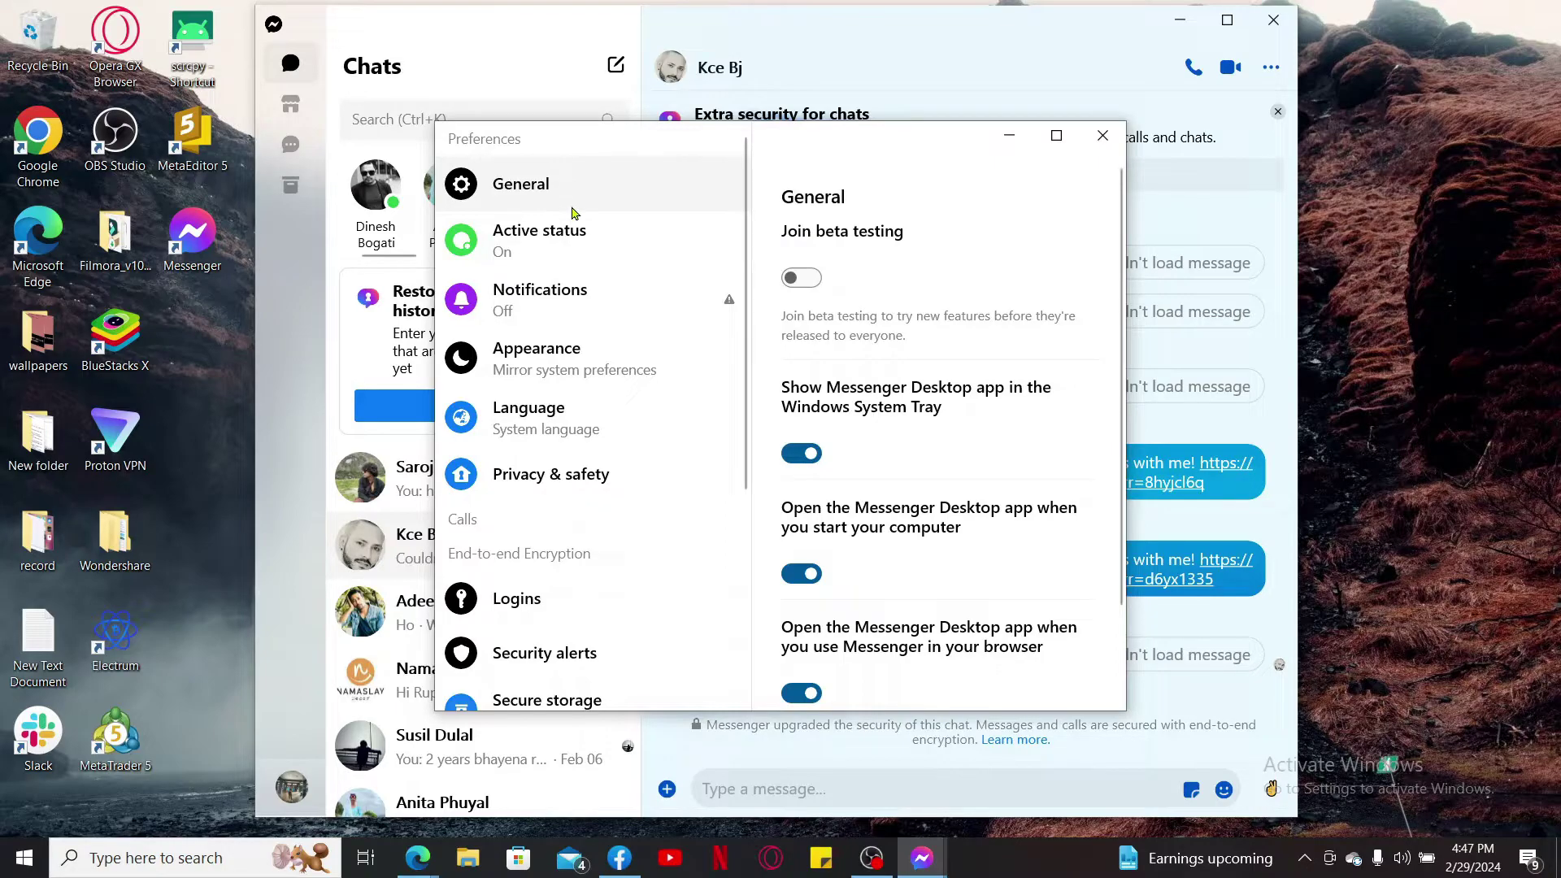
scroll(571, 329, down, 3)
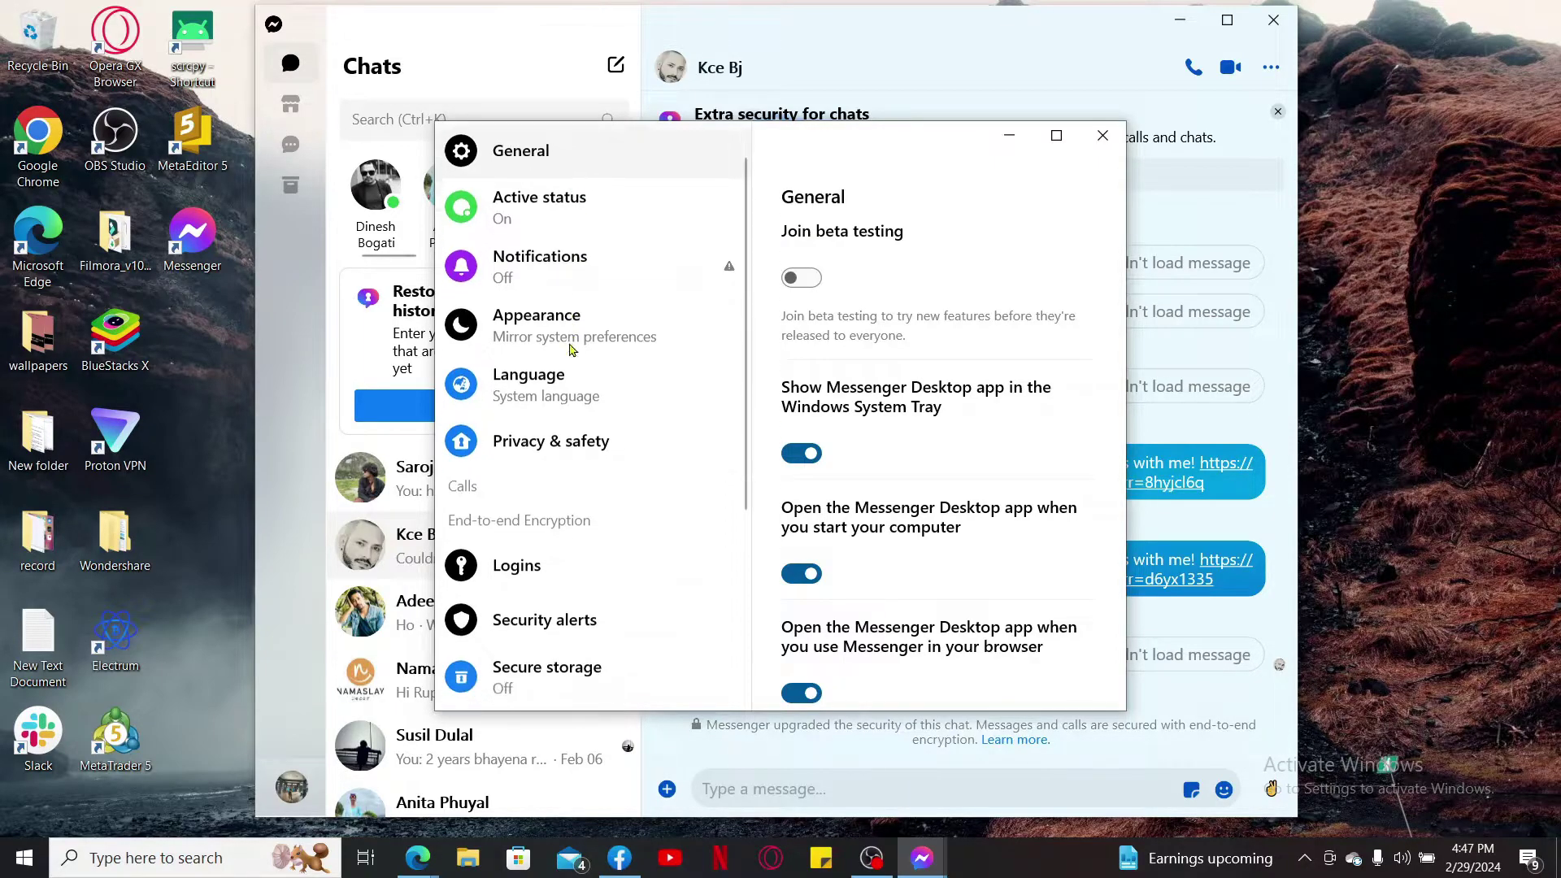
scroll(572, 350, down, 2)
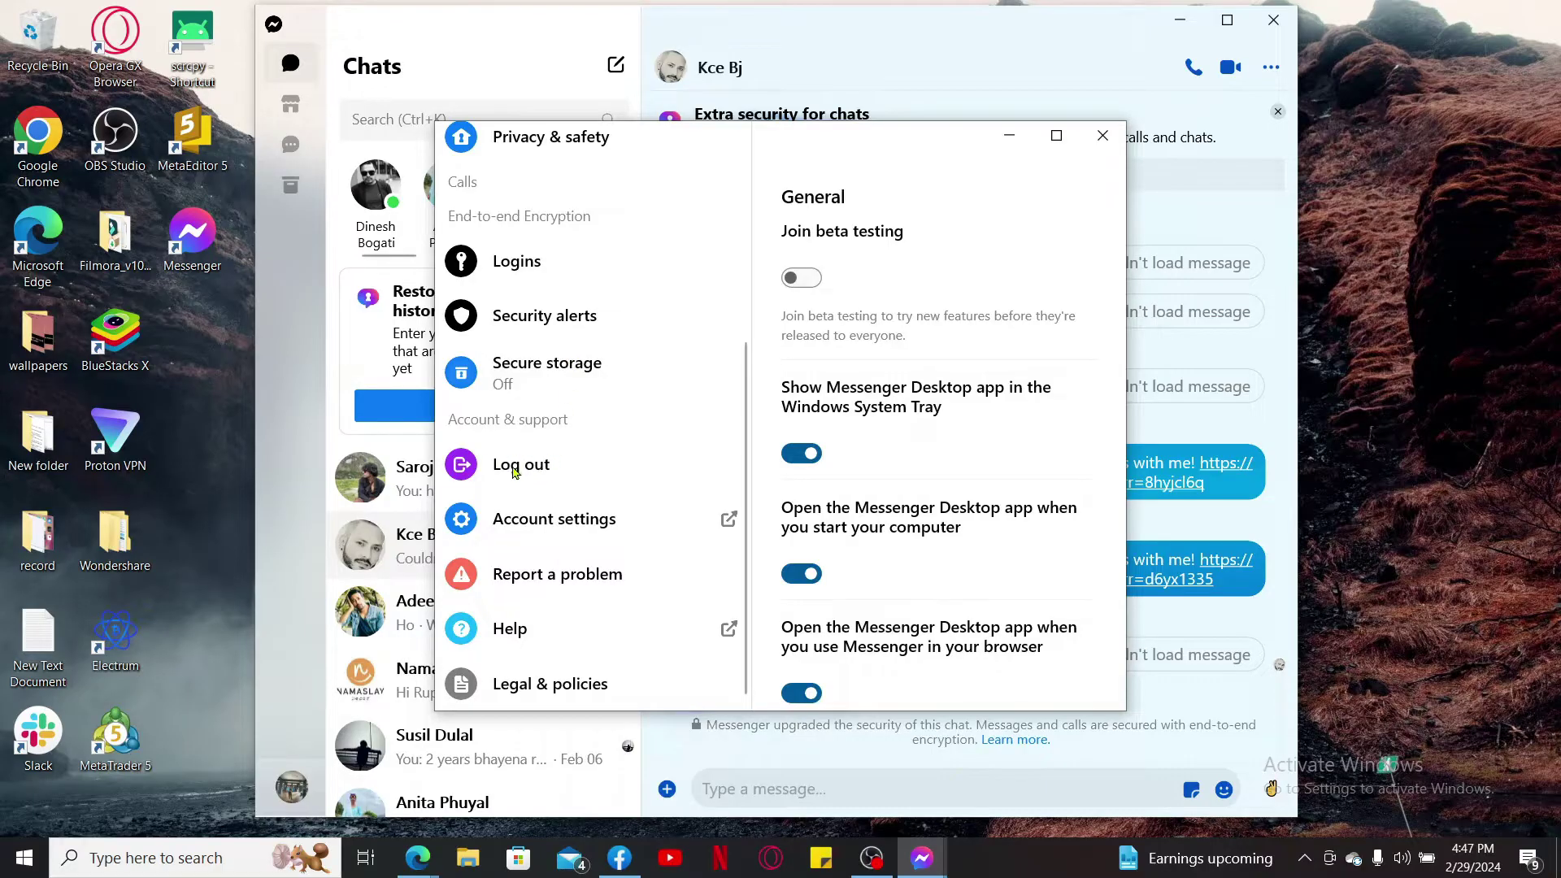
click(537, 469)
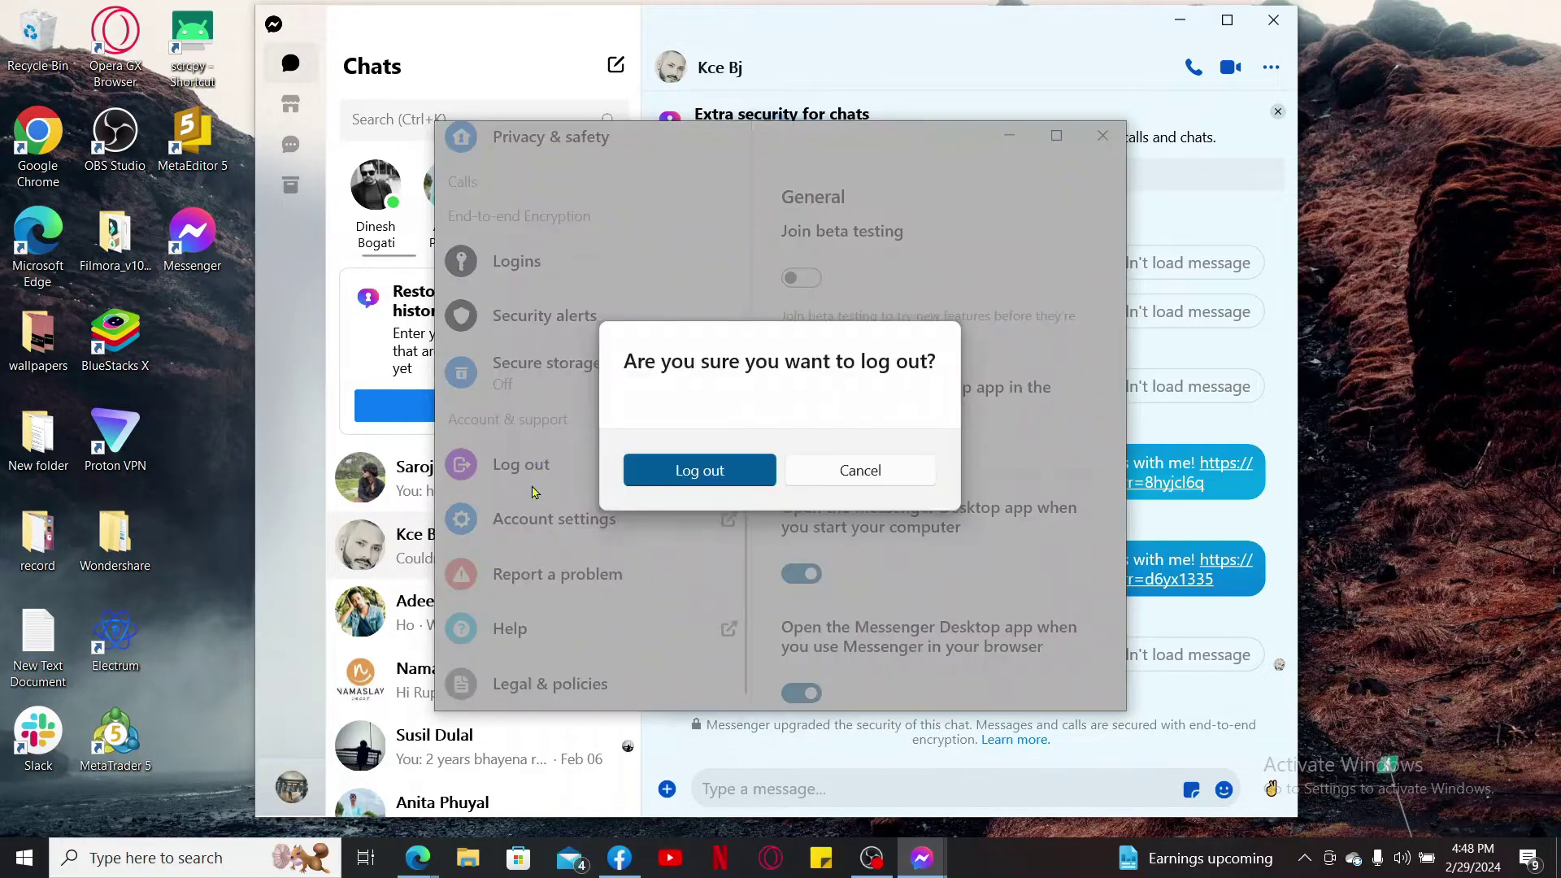
click(699, 472)
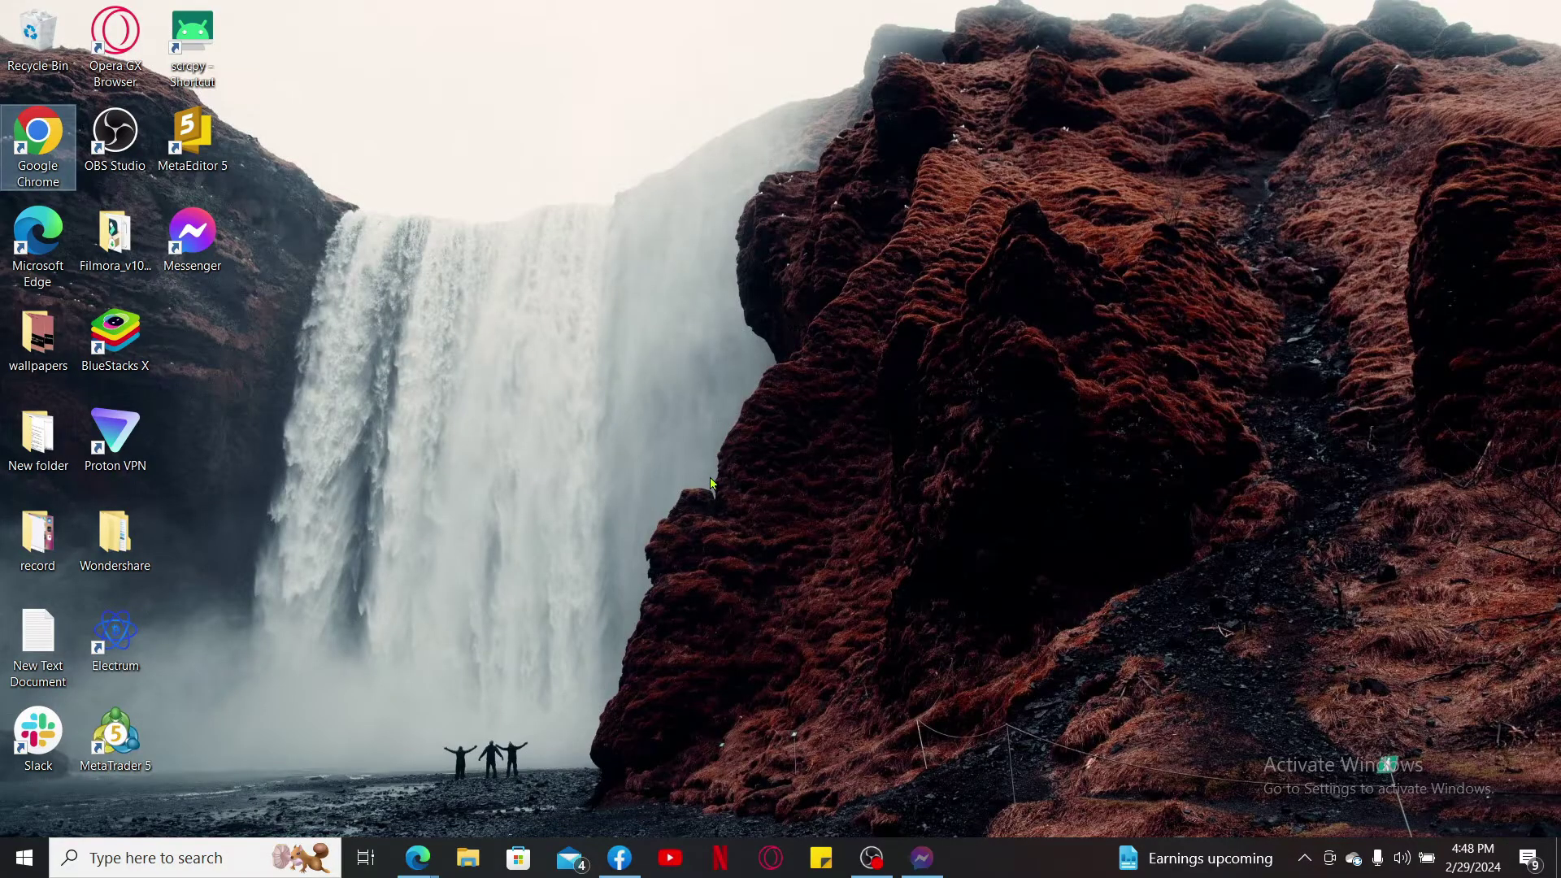